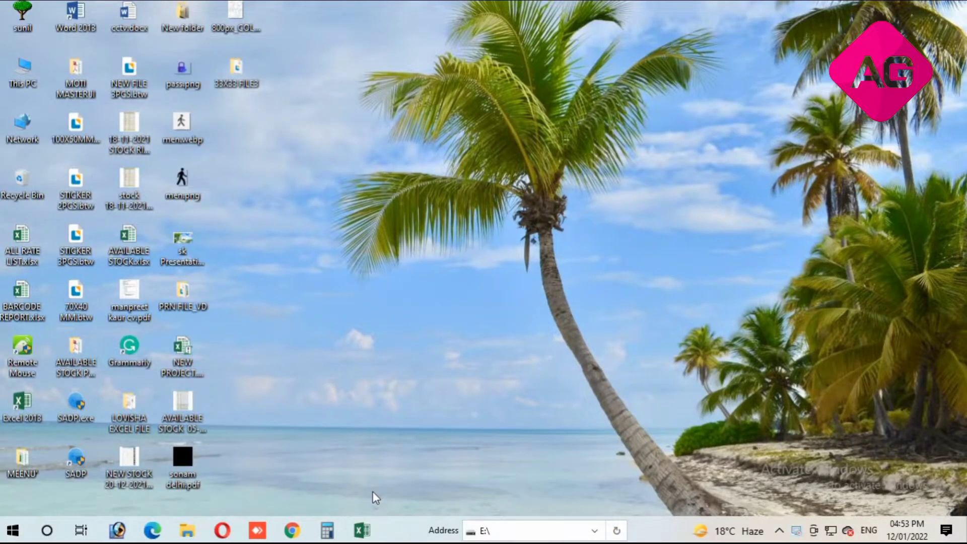
Launch Excel from the taskbar with a blank Book1 workbook
left_click(360, 533)
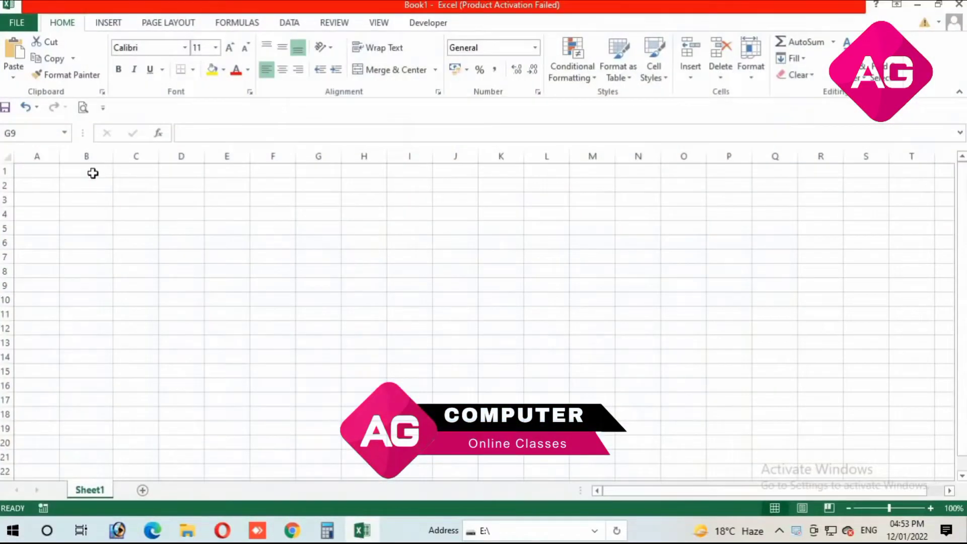
left_click(93, 174)
left_click(97, 187)
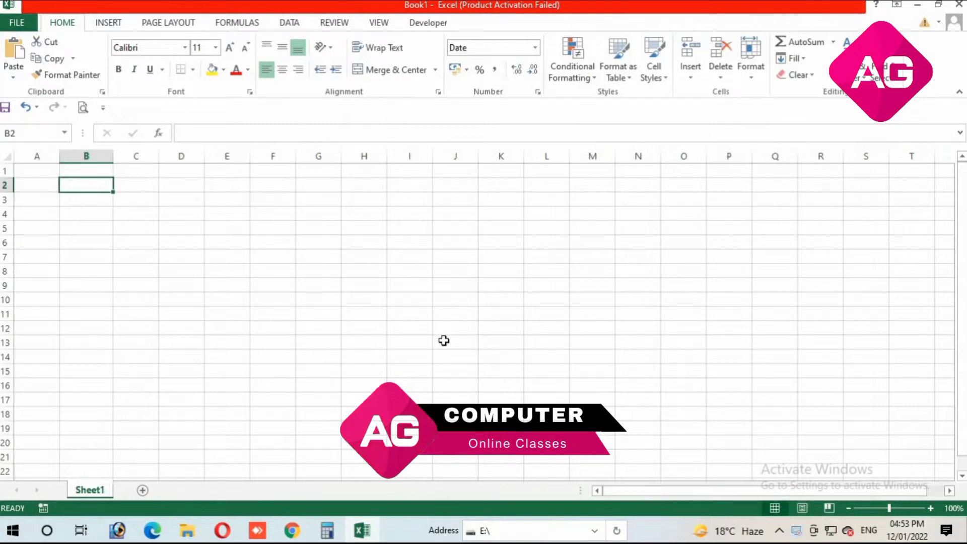
key("ctrl+semicolon")
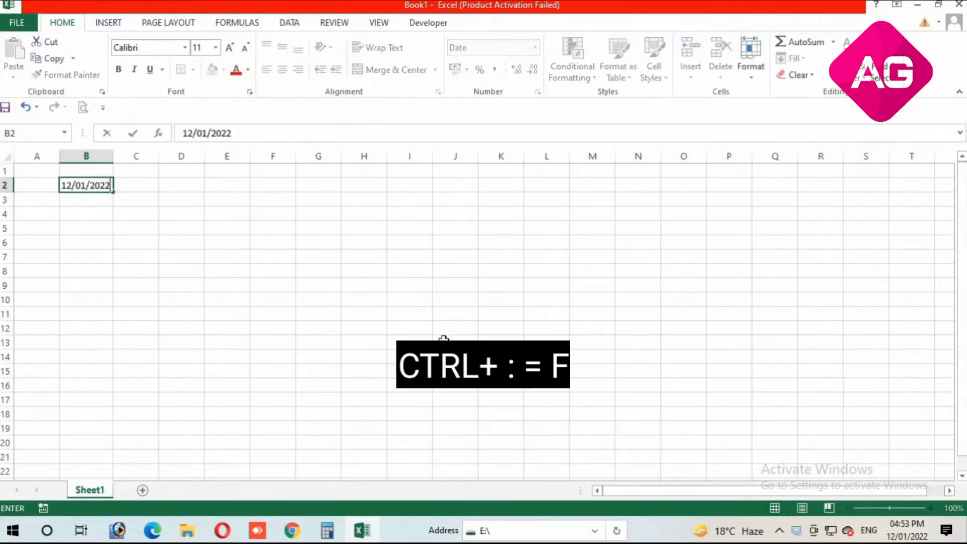
key("Return")
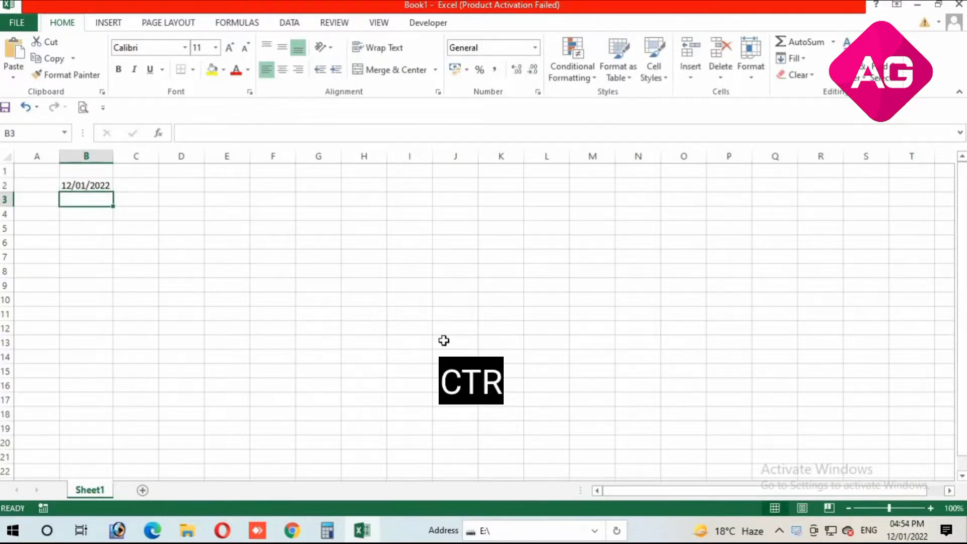
key("ctrl+shift+colon")
key("Return")
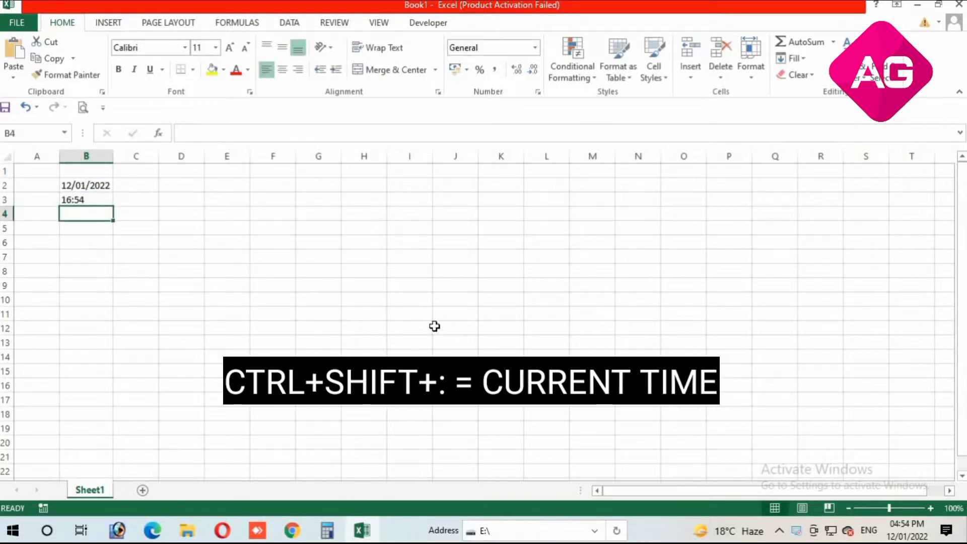
left_click(91, 198)
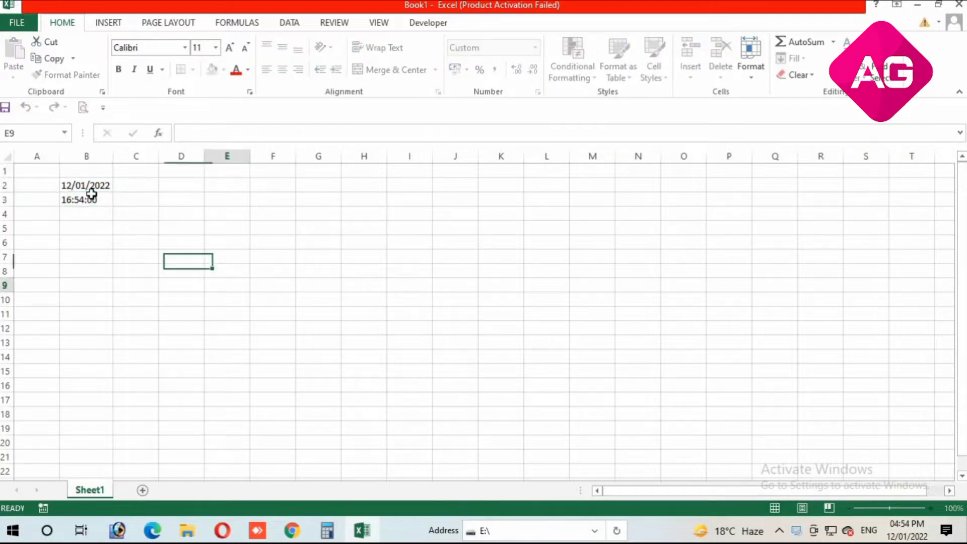
key("F2")
key("F2")
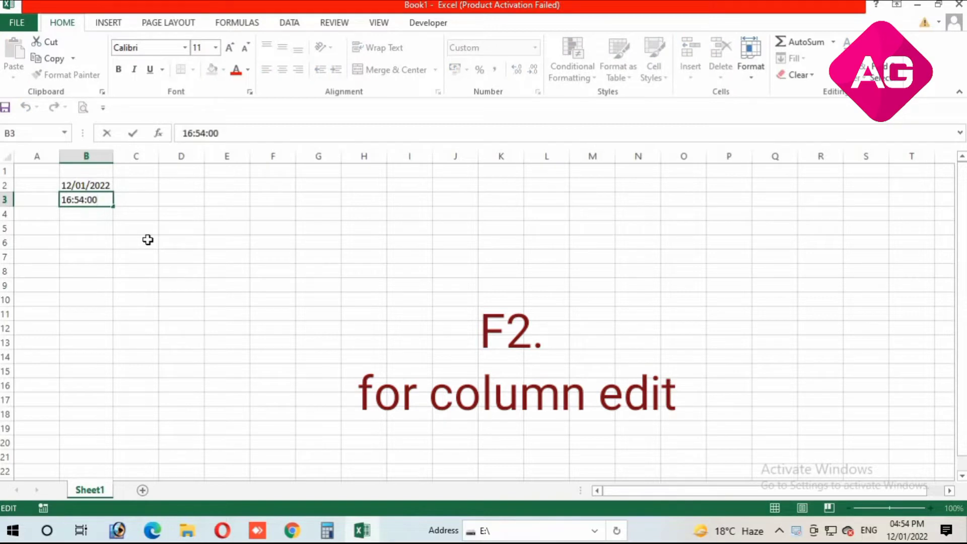
key("Return")
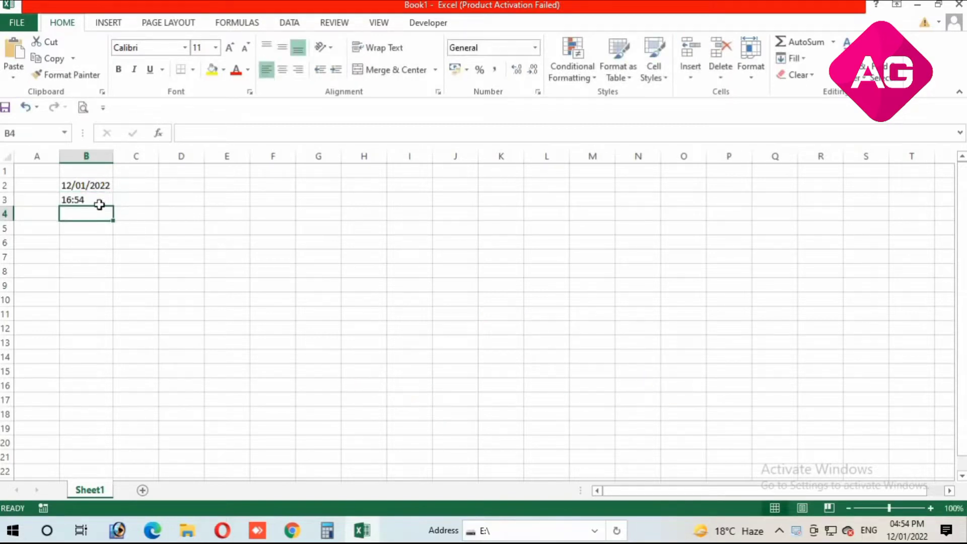
left_click_drag(96, 184, 98, 196)
key("Delete")
left_click(88, 185)
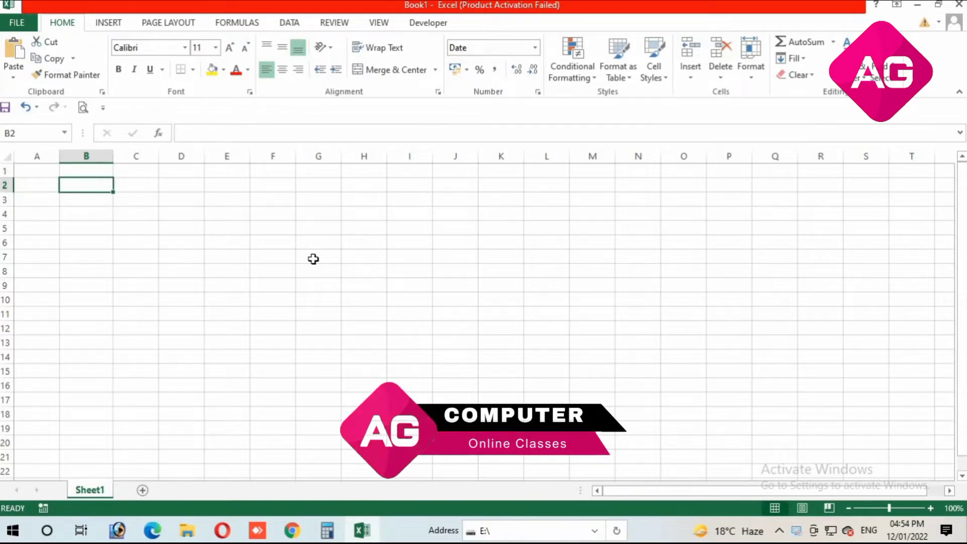
Enter the headers DATE, DAY and MONTH in B2:D2
type("DATE")
key("Tab")
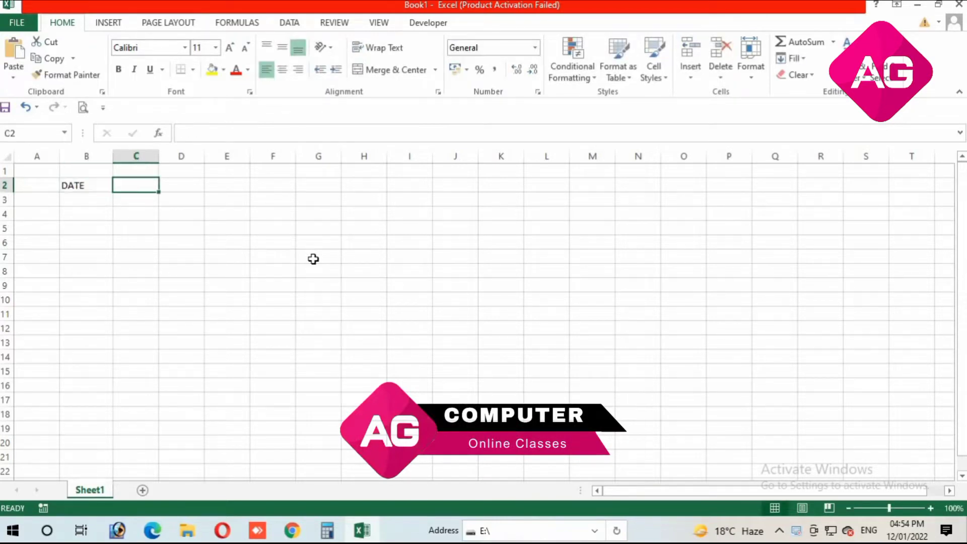
type("MONTH")
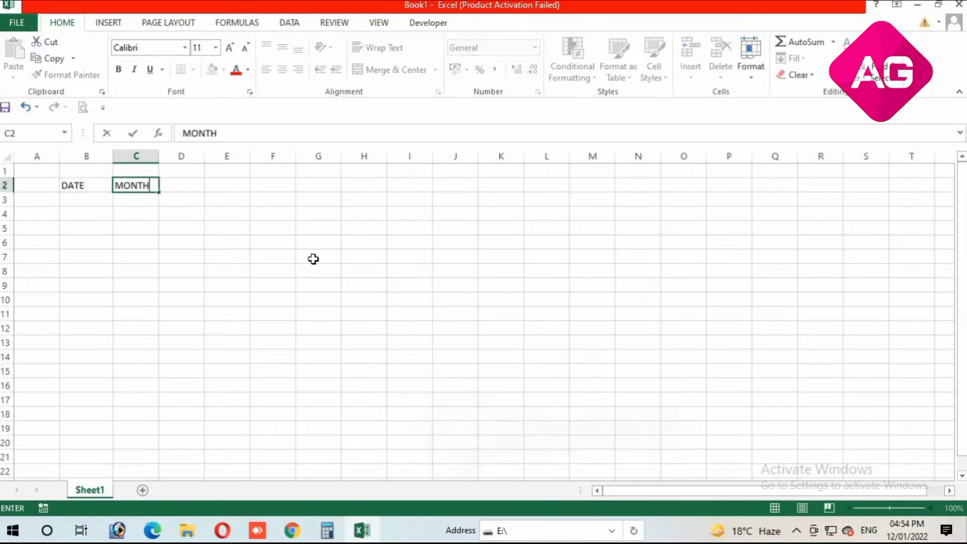
key("Tab")
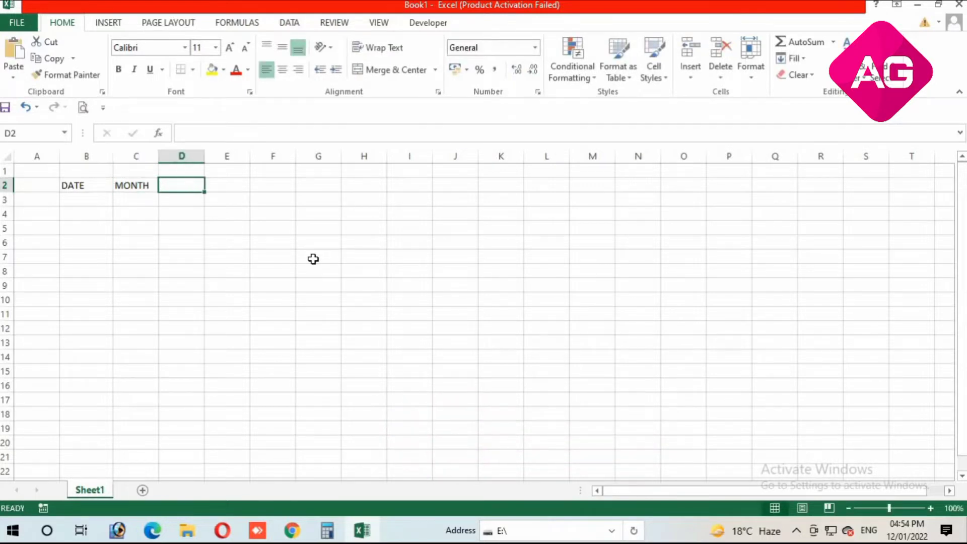
key("Left")
type("DA")
key("Tab")
type("MO")
key("Left")
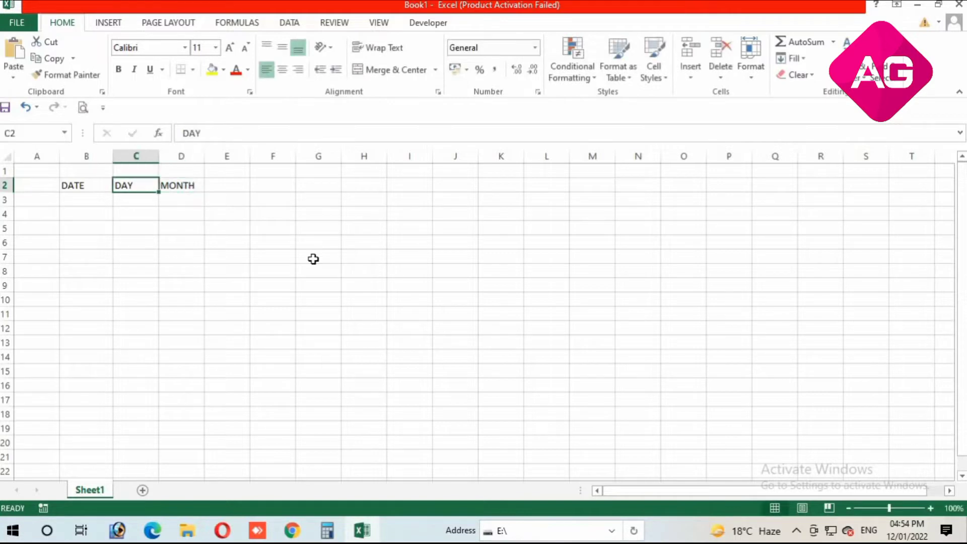
key("Left")
Insert today's date, 12/01/2022, into B3 with Ctrl+;
key("Down")
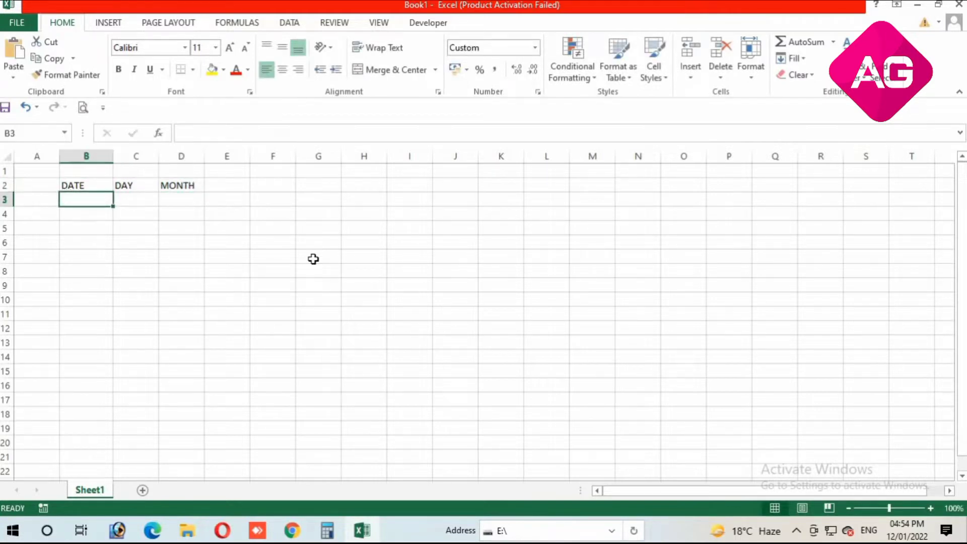
key("ctrl+semicolon")
key("Return")
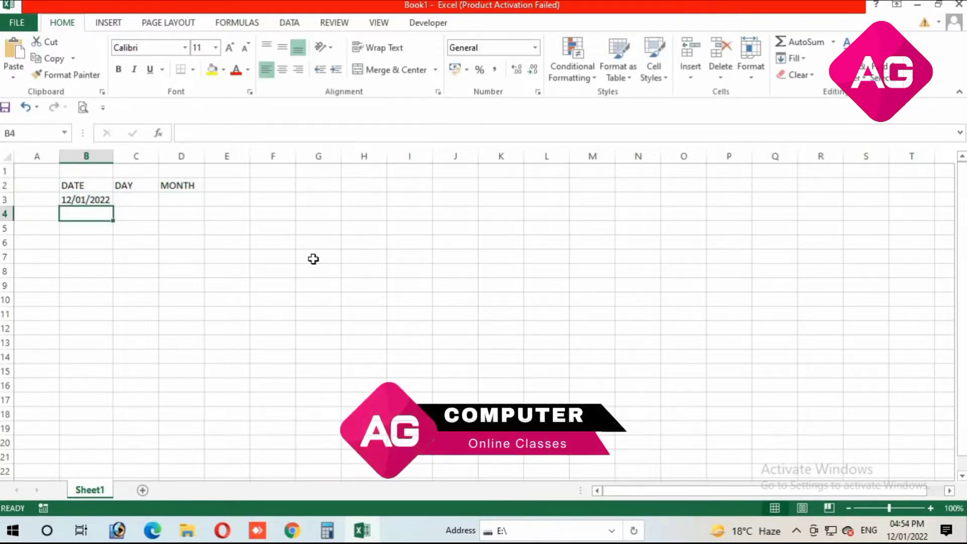
key("Up")
key("Right")
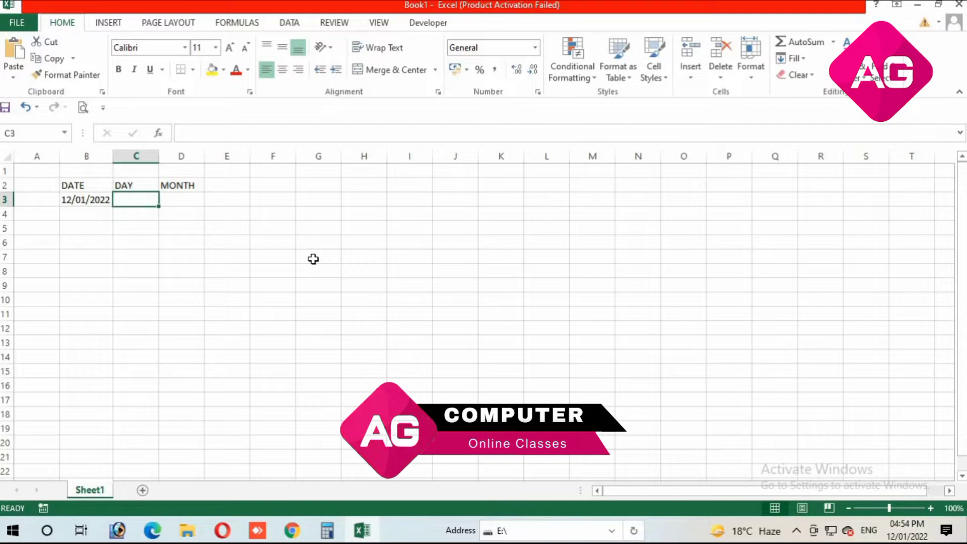
Enter =TEXT(B3,"DD") in C3 so it shows the day 12
type("=T")
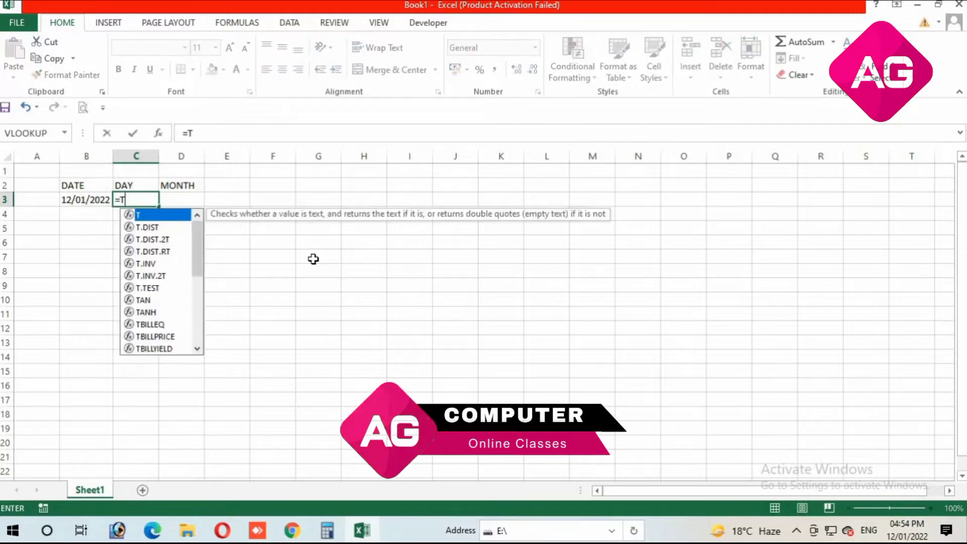
type("EXT")
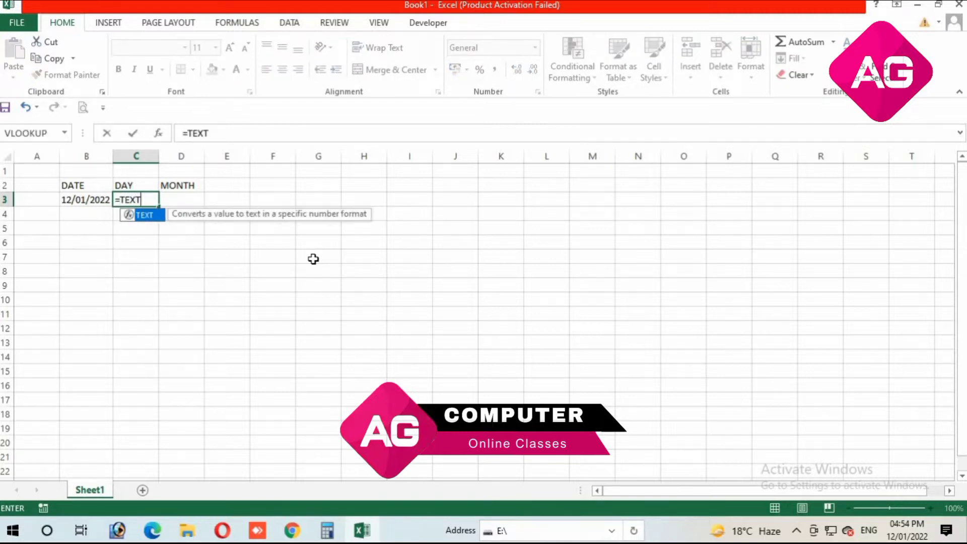
type("(")
left_click(84, 199)
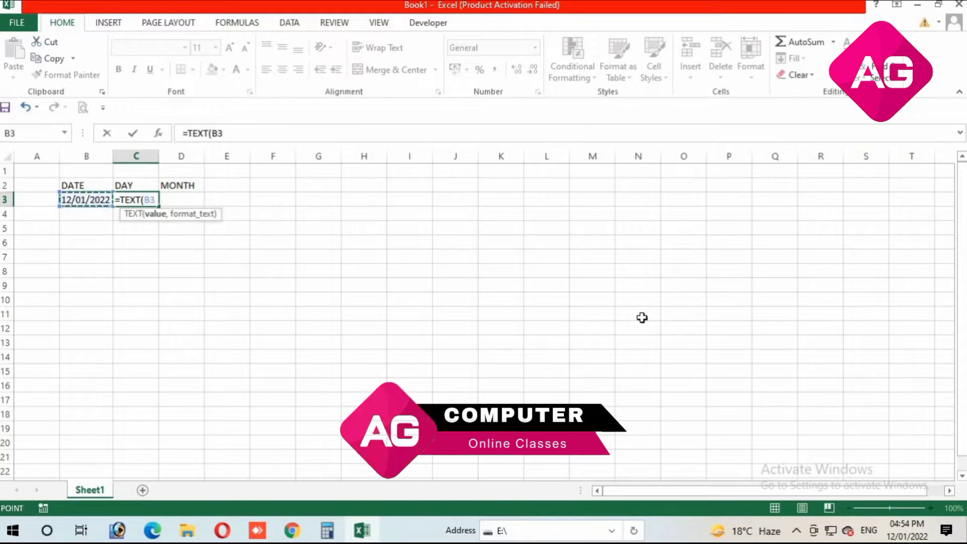
type(",")
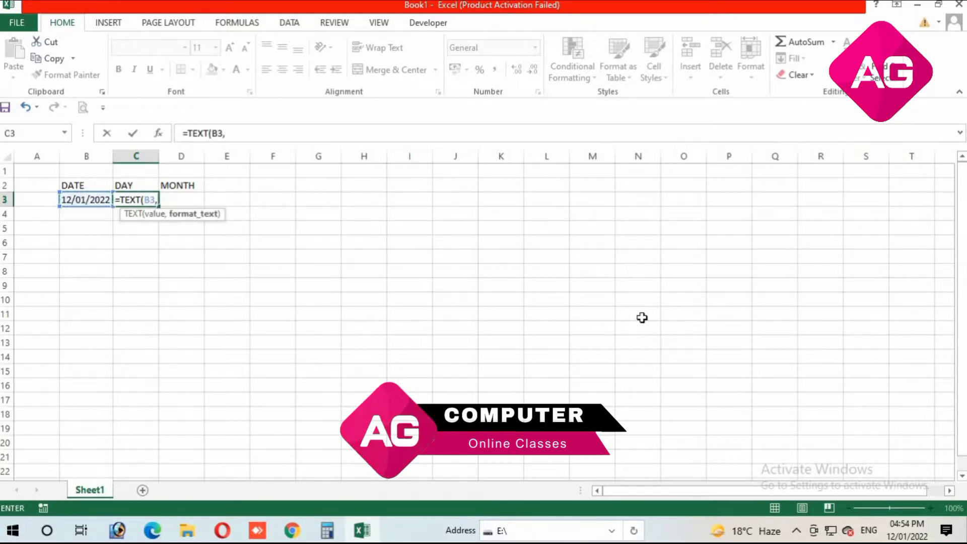
type("\"DD")
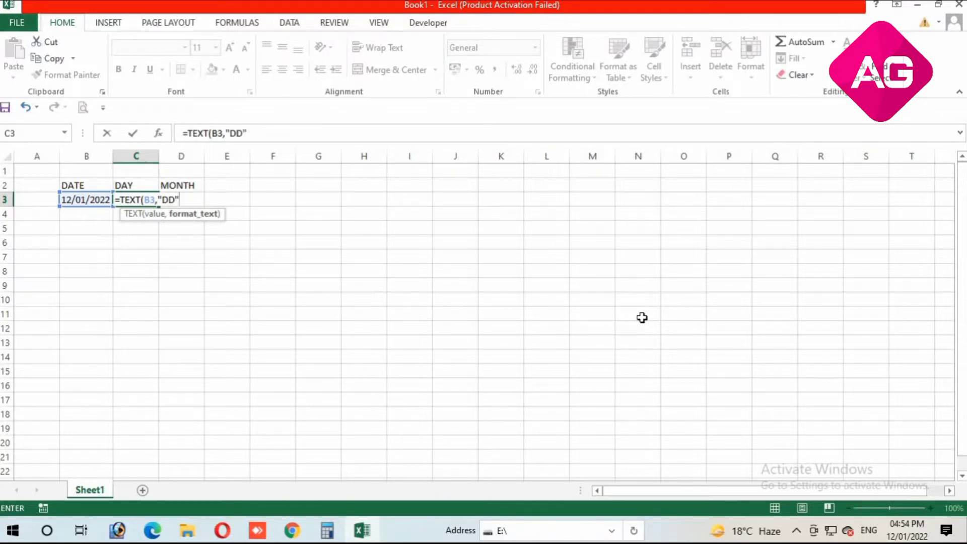
key("Return")
key("Up")
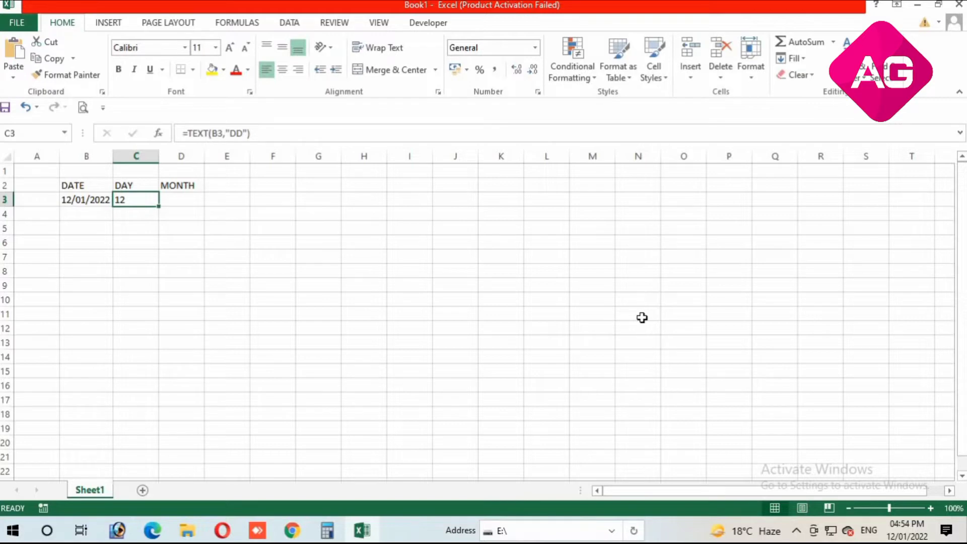
key("Right")
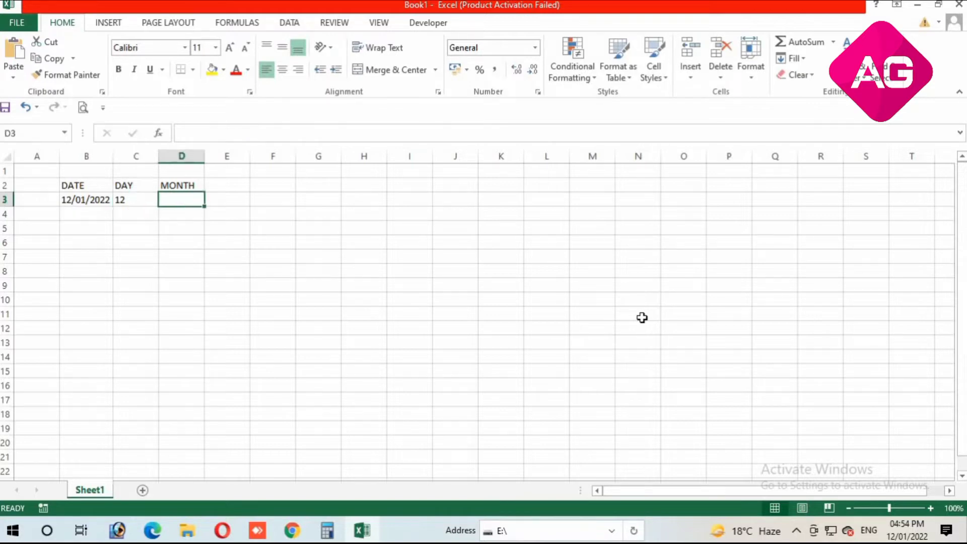
Enter a TEXT month formula in D3 based on B3, showing January
type("=TEX")
key("Tab")
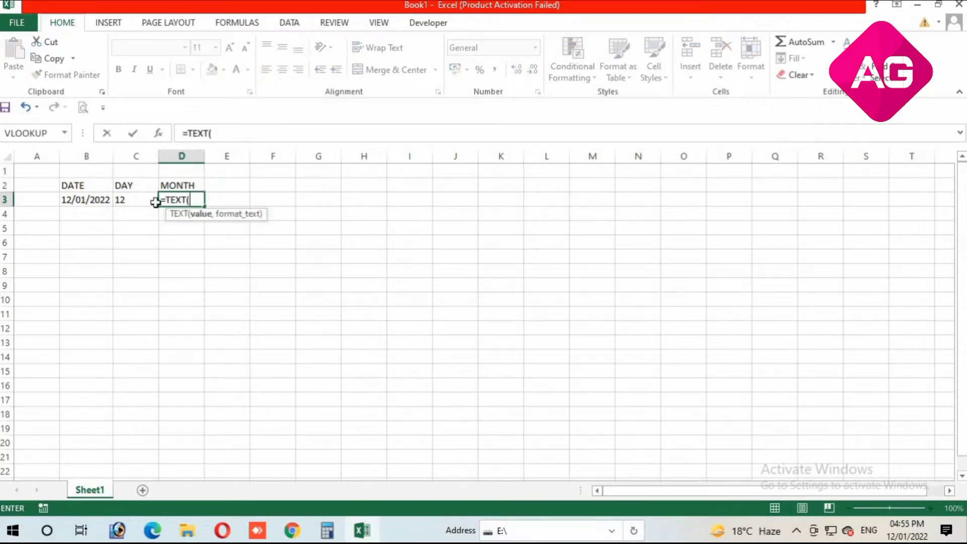
left_click(87, 198)
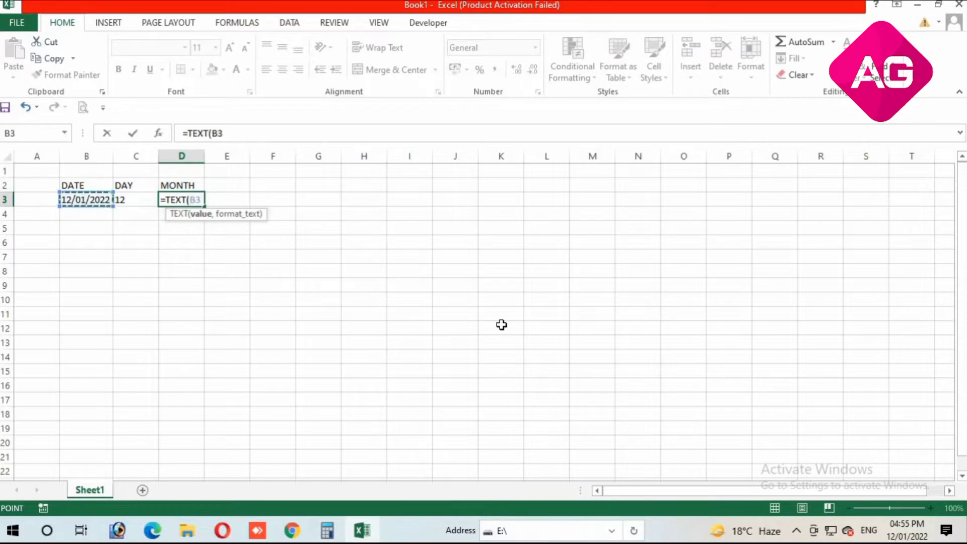
type(",\"MMMM")
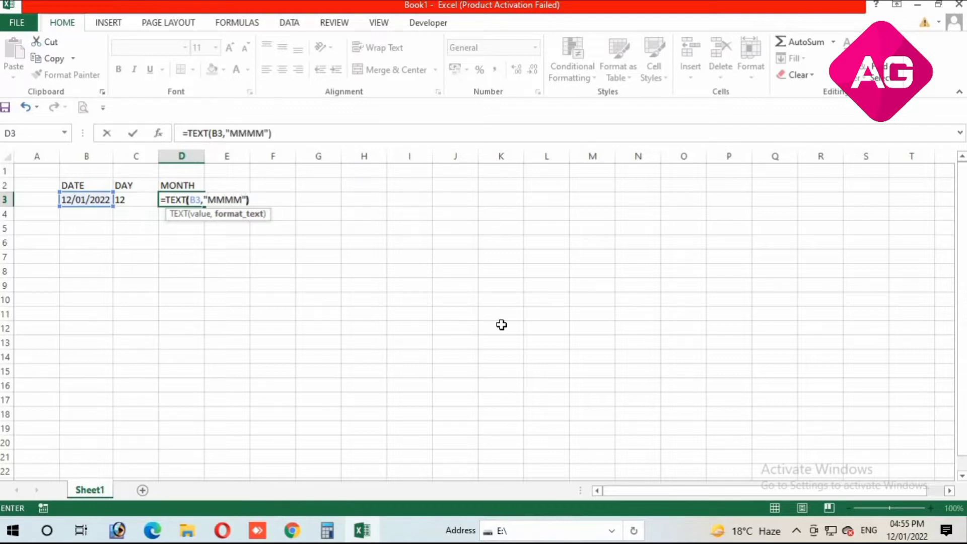
key("Return")
Shorten D3's month format from MMMM to MM so it shows 01
key("Up")
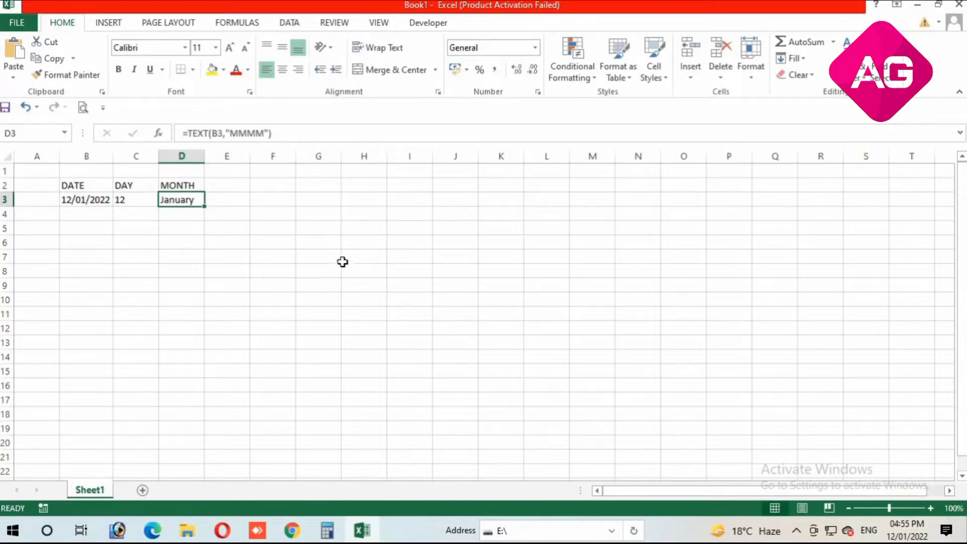
key("F2")
left_click(243, 200)
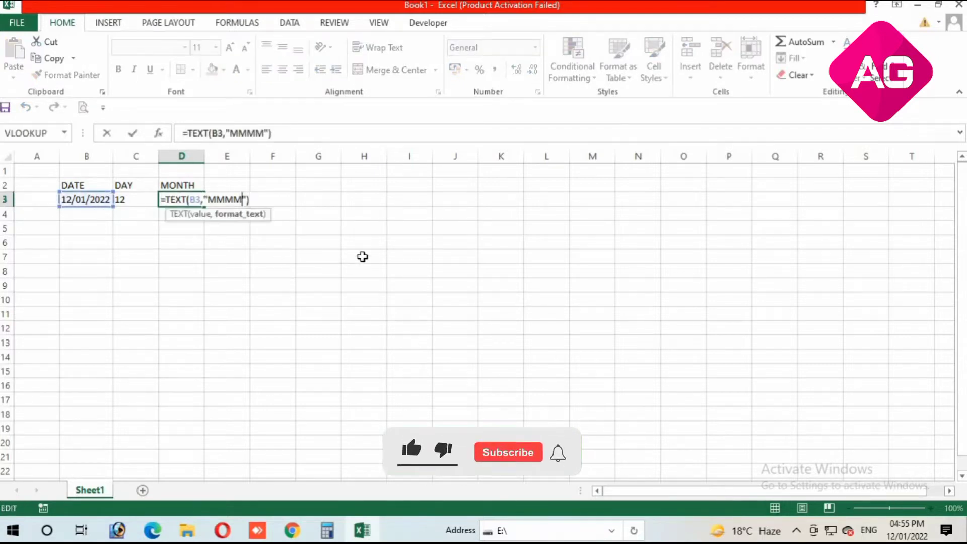
key("BackSpace")
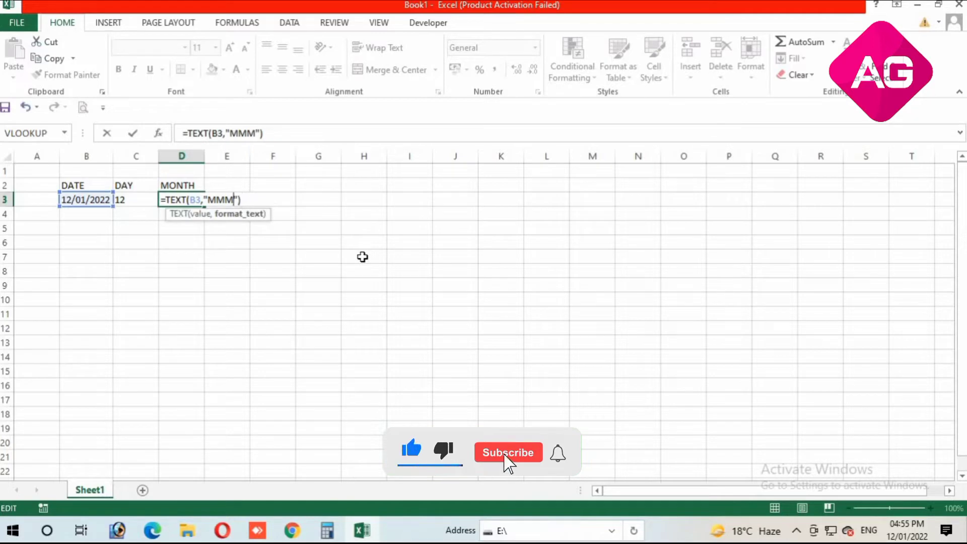
key("Return")
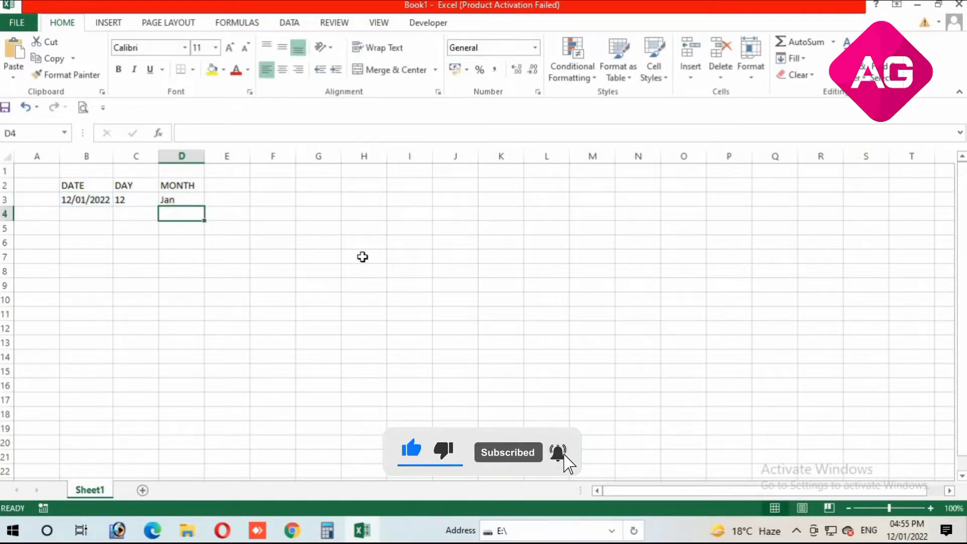
key("Up")
key("F2")
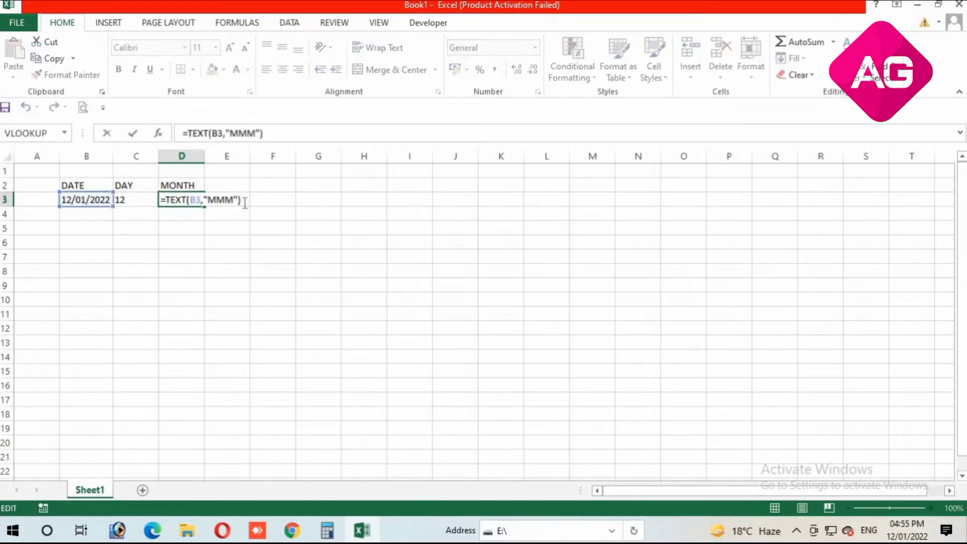
key("Left")
key("Left")
key("BackSpace")
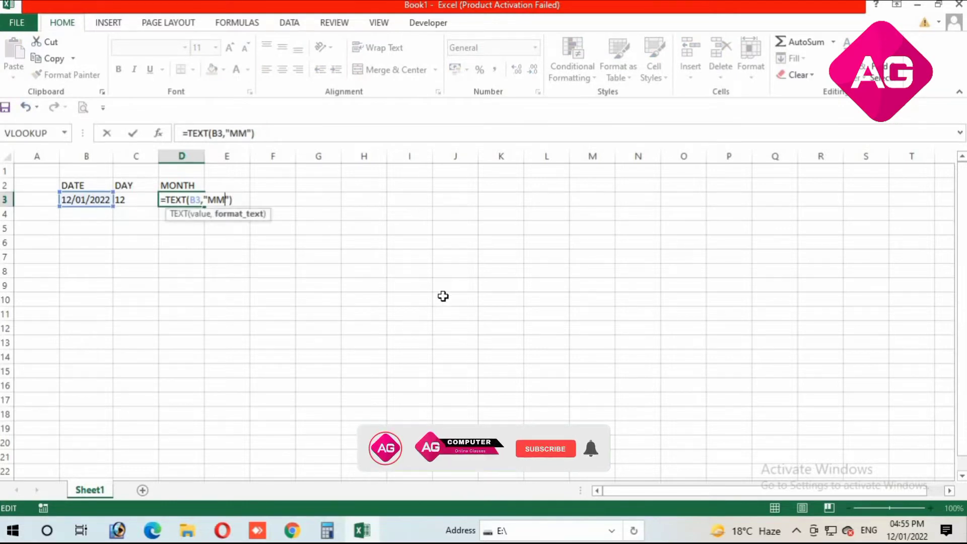
key("Return")
key("Up")
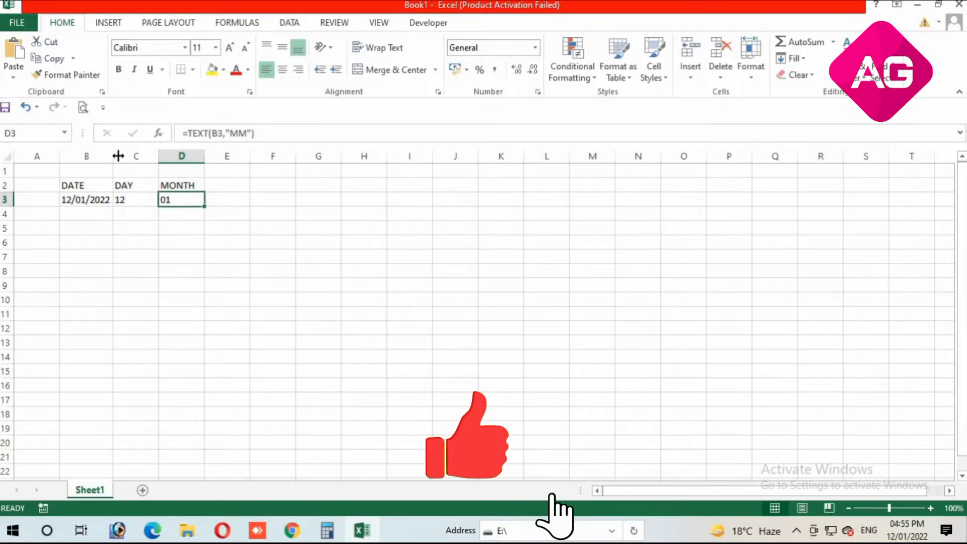
Widen column B and clear the date, day and month values in B3:D3
left_click_drag(118, 156, 125, 156)
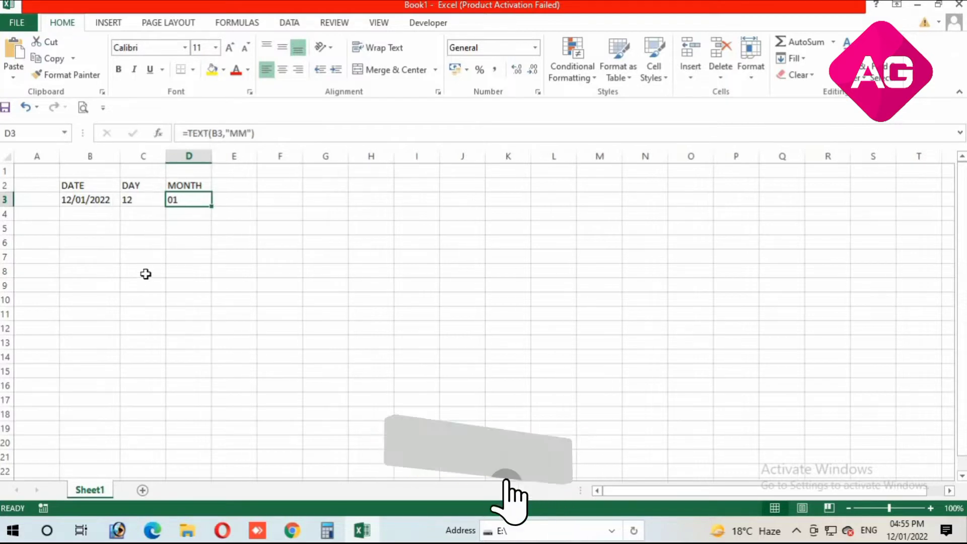
key("Down")
key("Down")
key("Left")
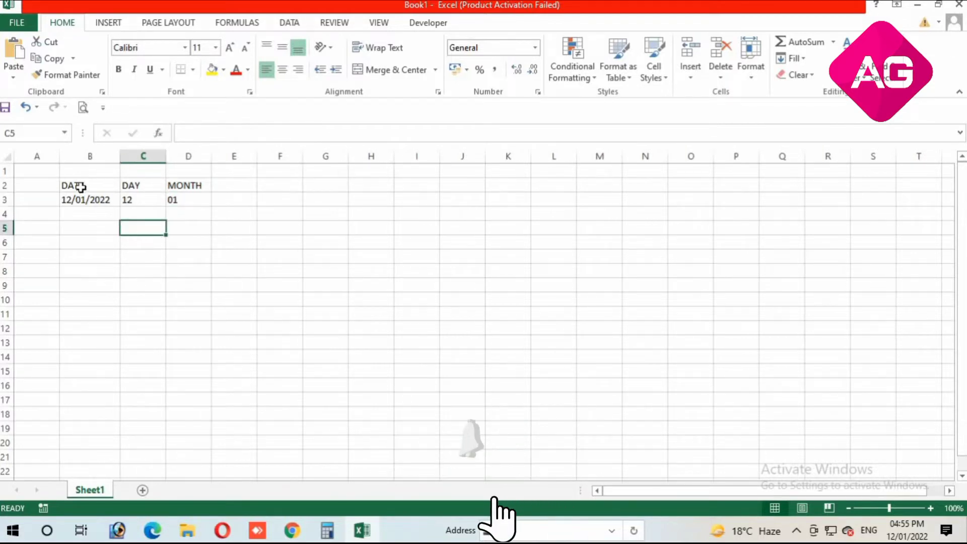
left_click_drag(83, 200, 189, 199)
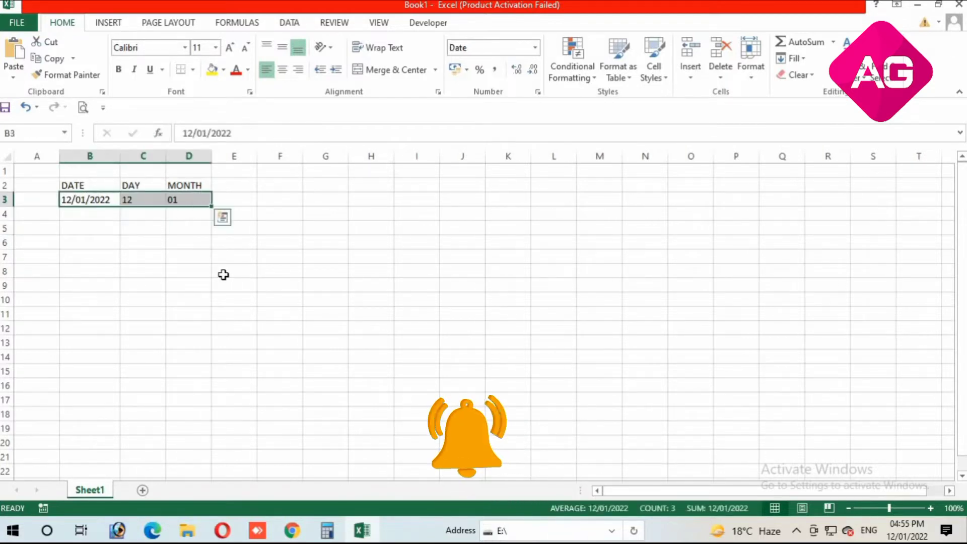
key("Delete")
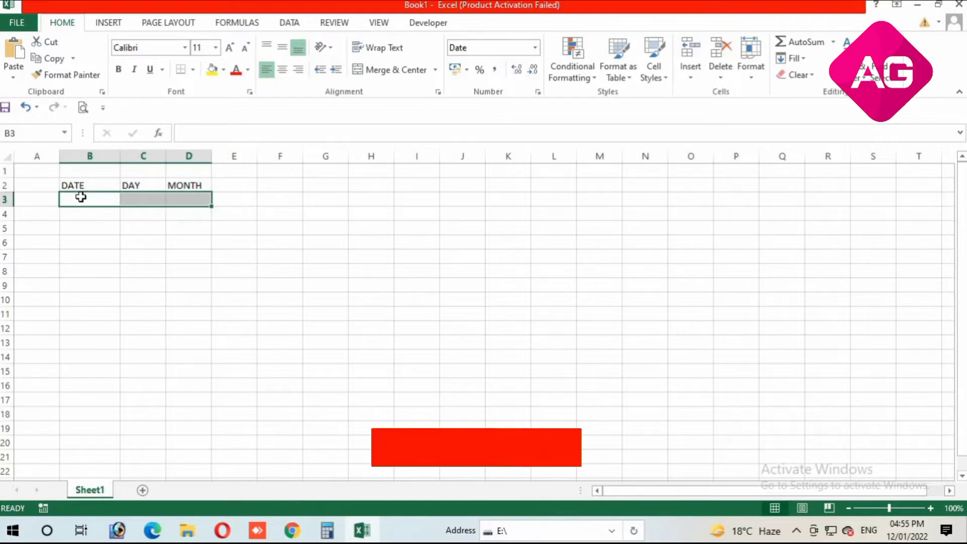
Enter one person's full name in C3 and a second full name in C4
left_click(81, 197)
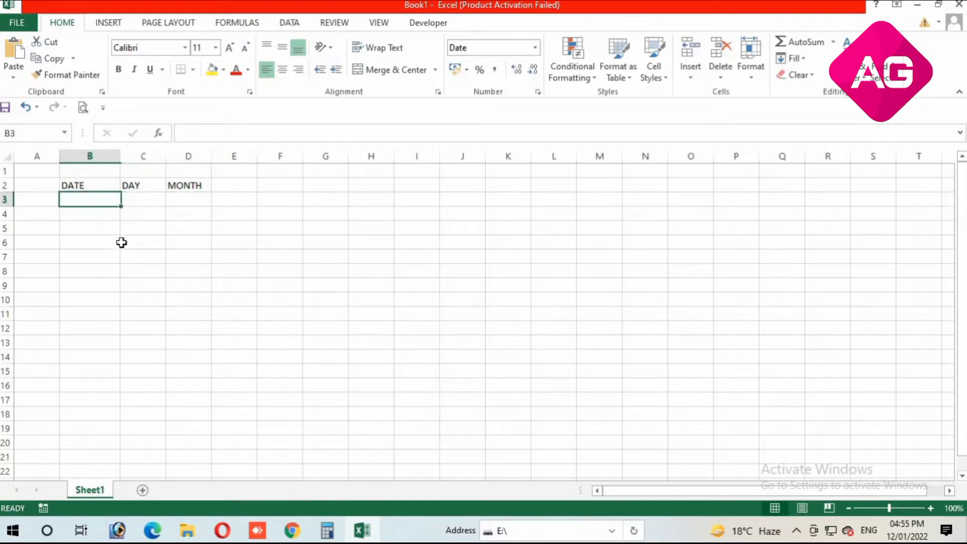
left_click(145, 200)
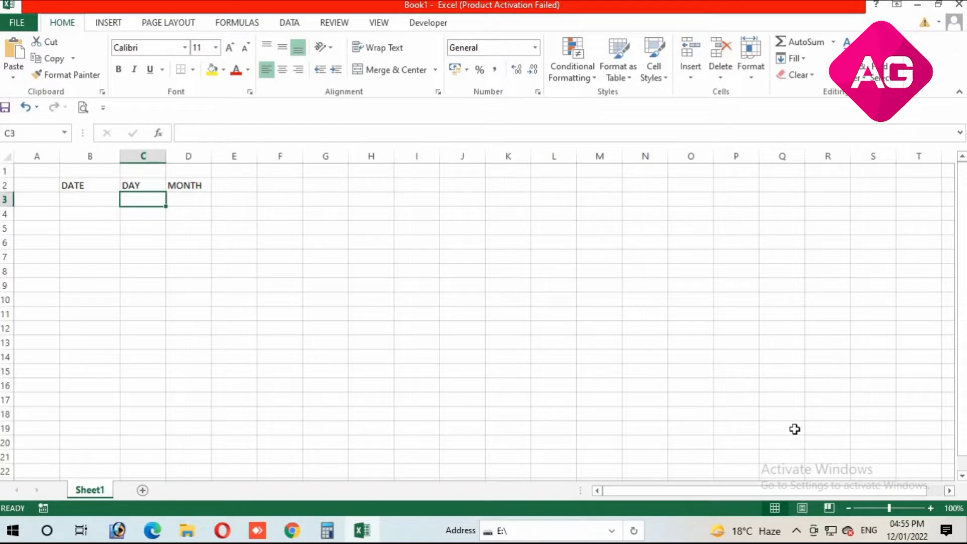
type("AKHILE")
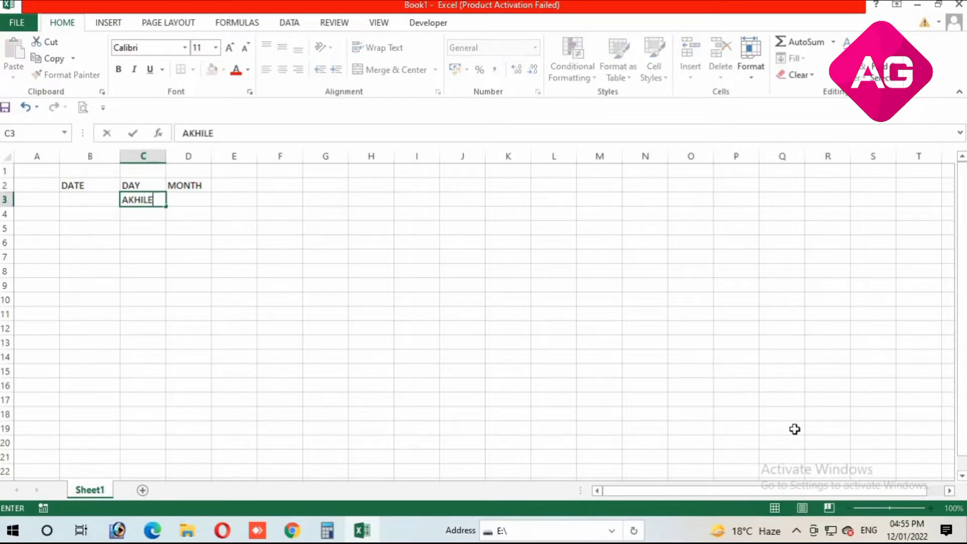
type("SH")
key("Return")
key("Up")
key("F2")
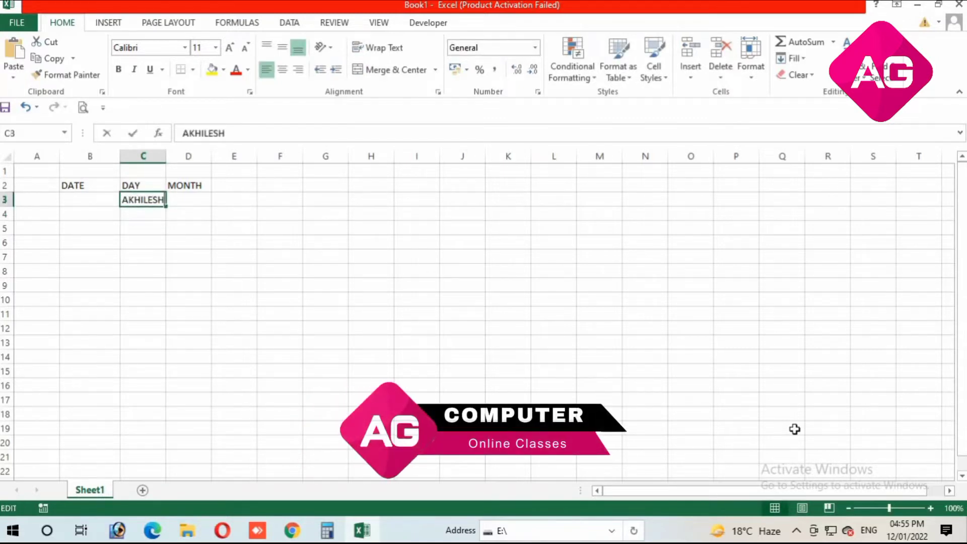
type("GAUTAM")
key("Return")
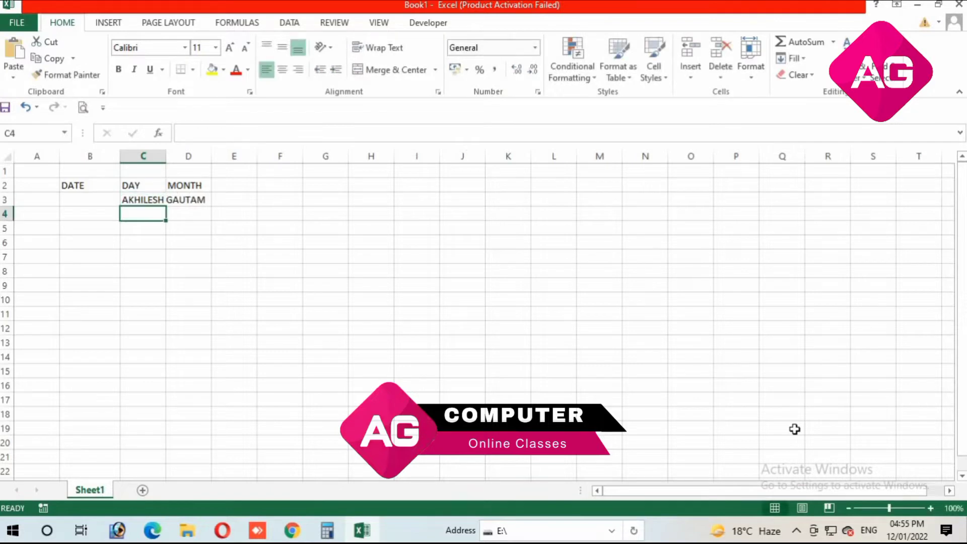
type("PANKAJ GA")
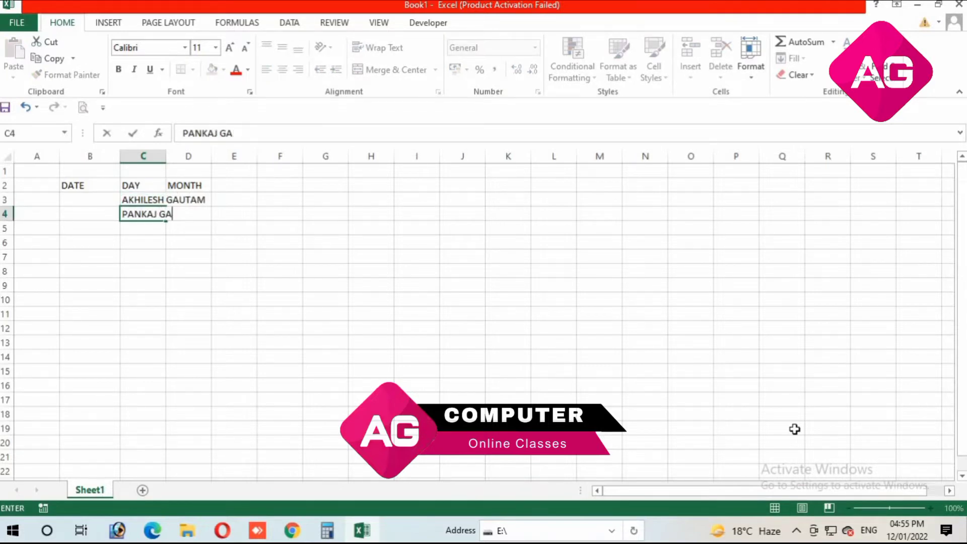
type("UTAM")
key("Return")
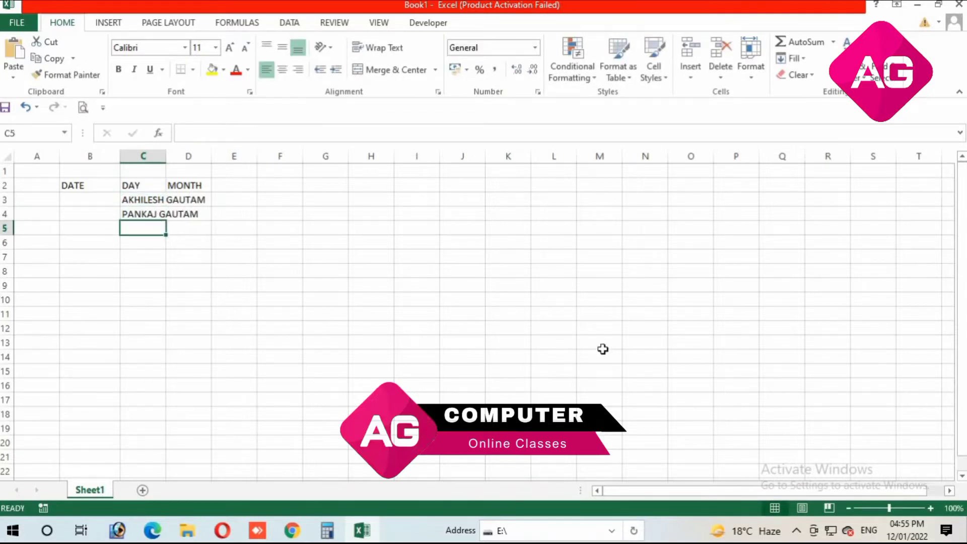
Auto-fit column C and fill the second name down to C16
double_click(167, 149)
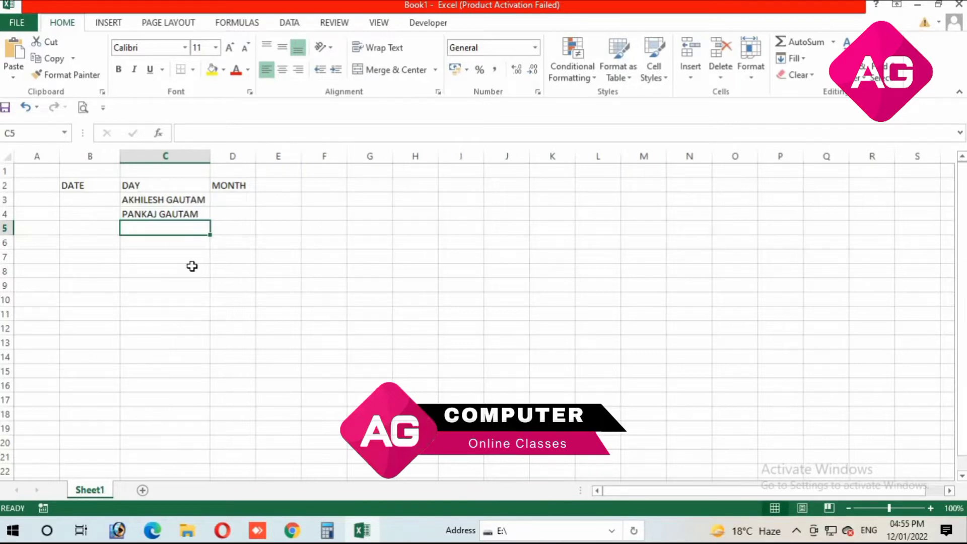
left_click_drag(192, 200, 192, 373)
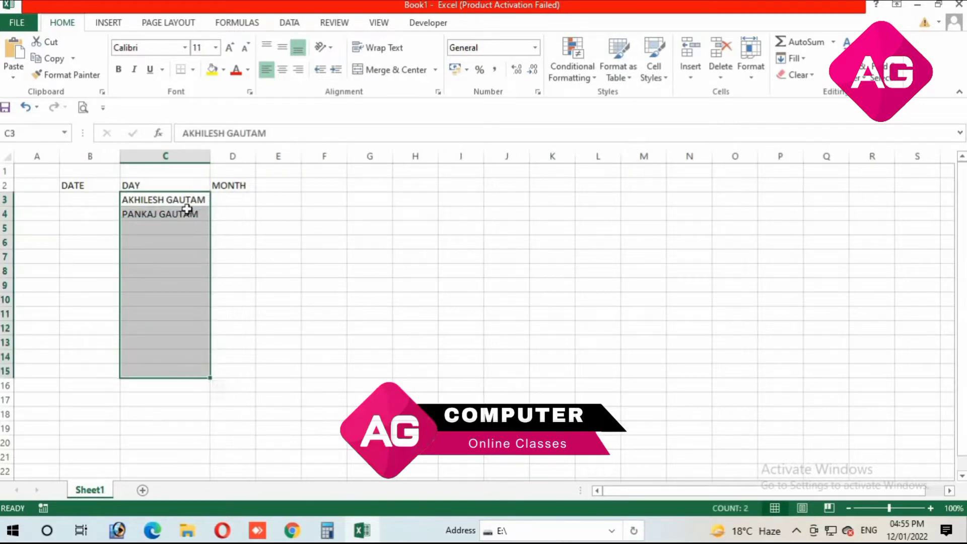
left_click(206, 214)
left_click_drag(210, 221, 204, 399)
left_click(322, 327)
left_click(189, 200)
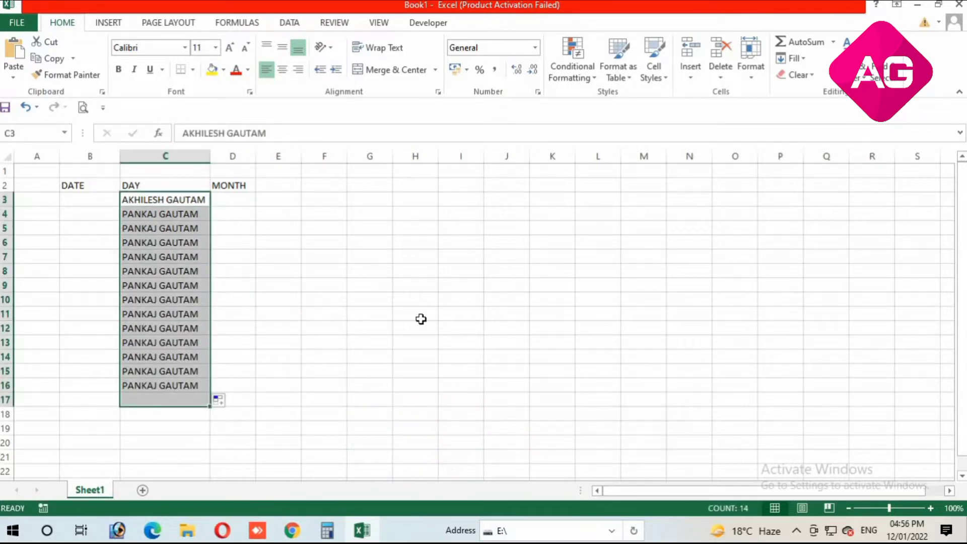
Remove the shared surname from all names in column C with Replace All
key("ctrl+f")
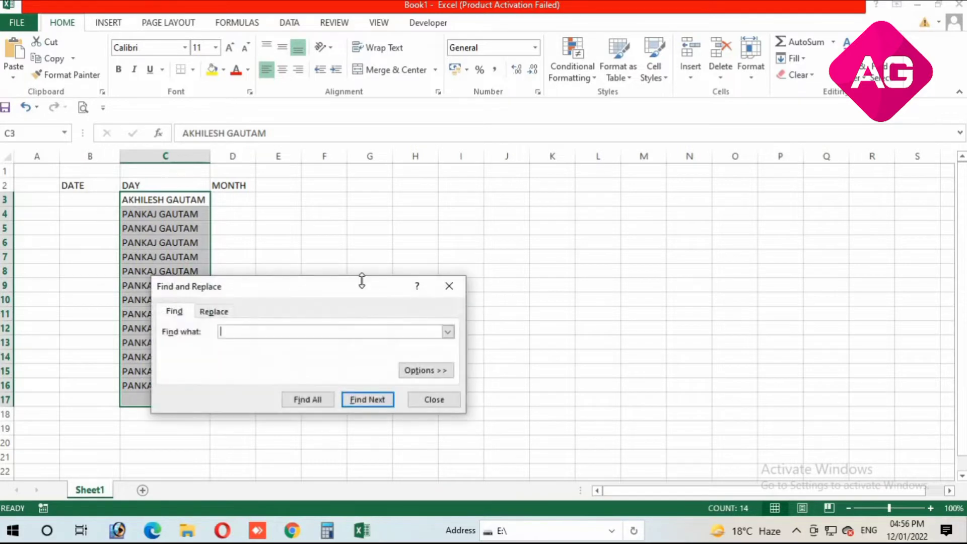
key("alt+i")
type("GAUTAM")
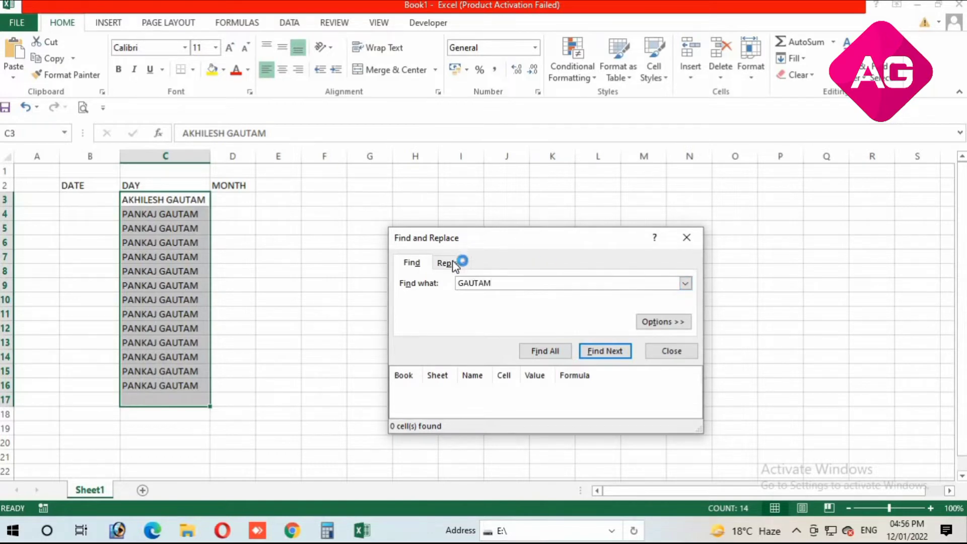
left_click(456, 262)
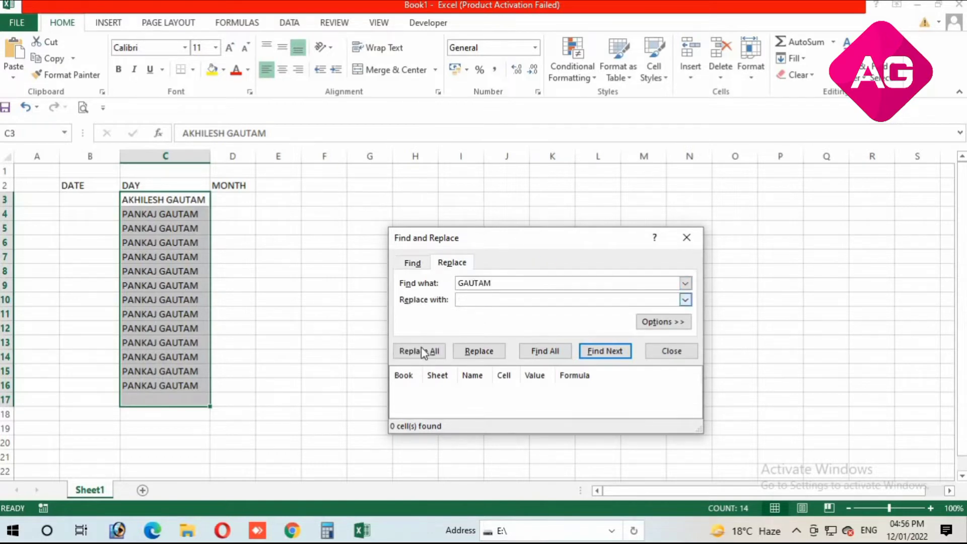
left_click(421, 351)
left_click(471, 298)
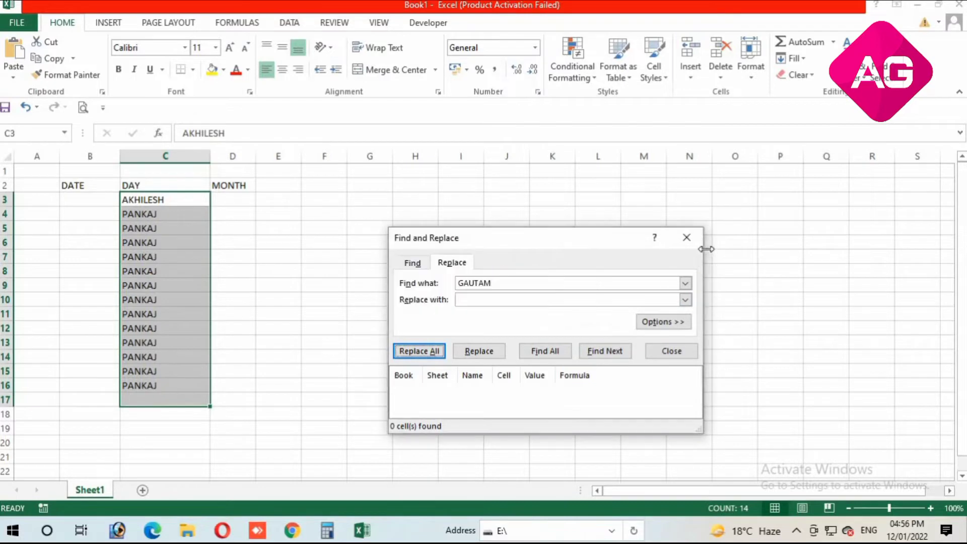
left_click(687, 237)
left_click(233, 271)
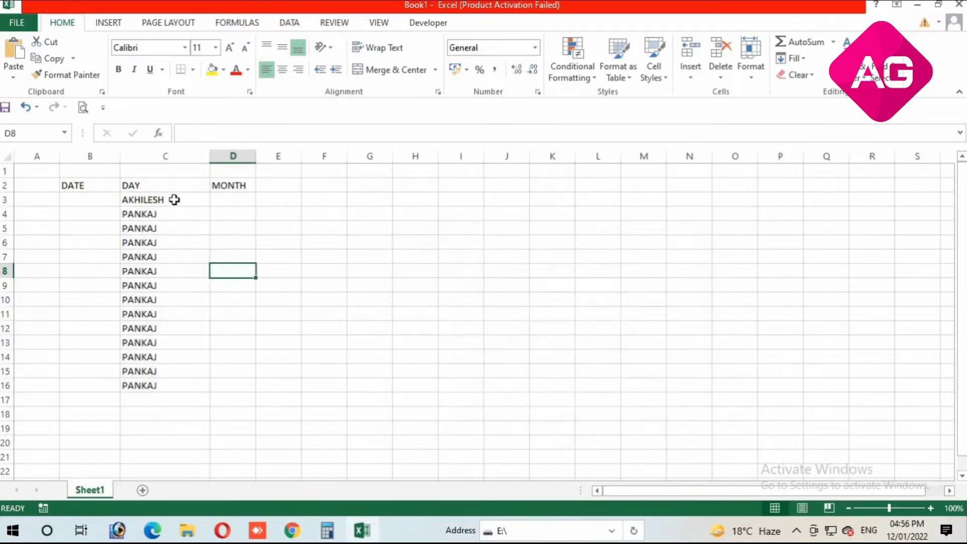
left_click(173, 200)
left_click(177, 394, "shift")
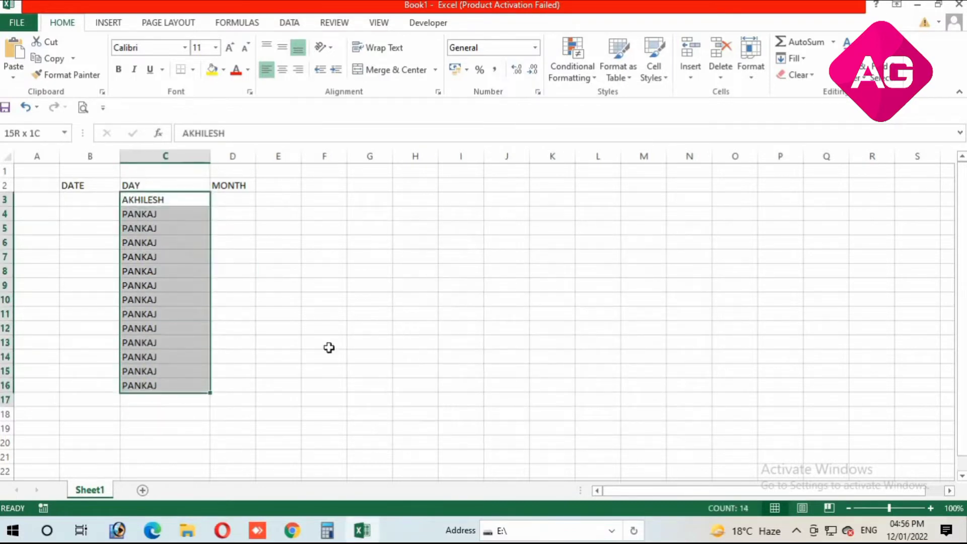
left_click(330, 321)
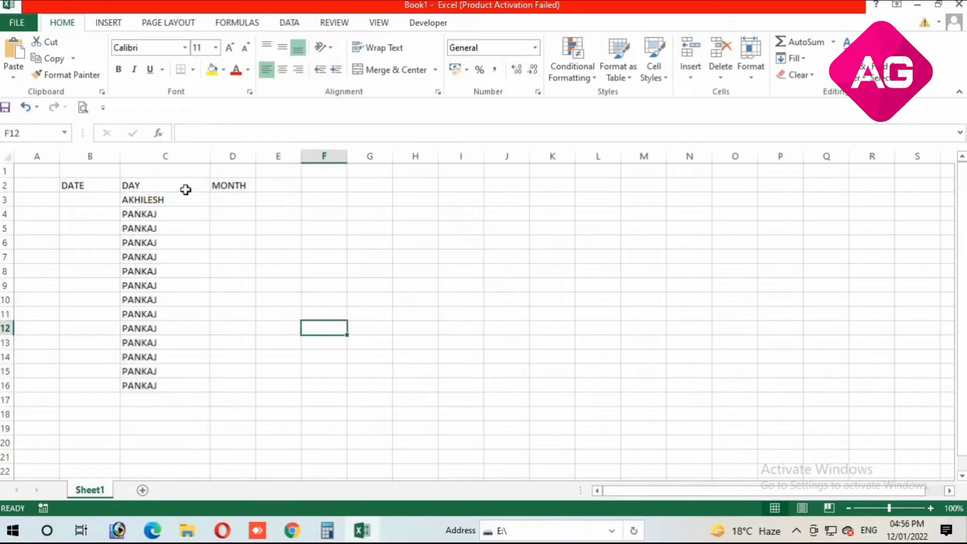
Undo the name changes and retitle the headers SR, NAME and AMOUNT in B2:D2
mouse_move(186, 190)
left_mouse_down()
mouse_move(375, 367)
mouse_move(418, 347)
left_mouse_up()
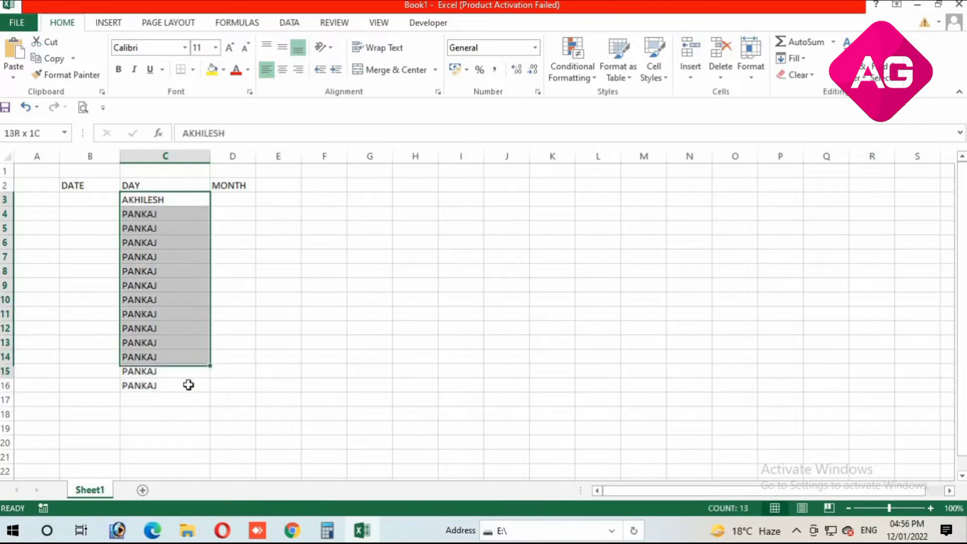
key("ctrl+z")
left_click(76, 185)
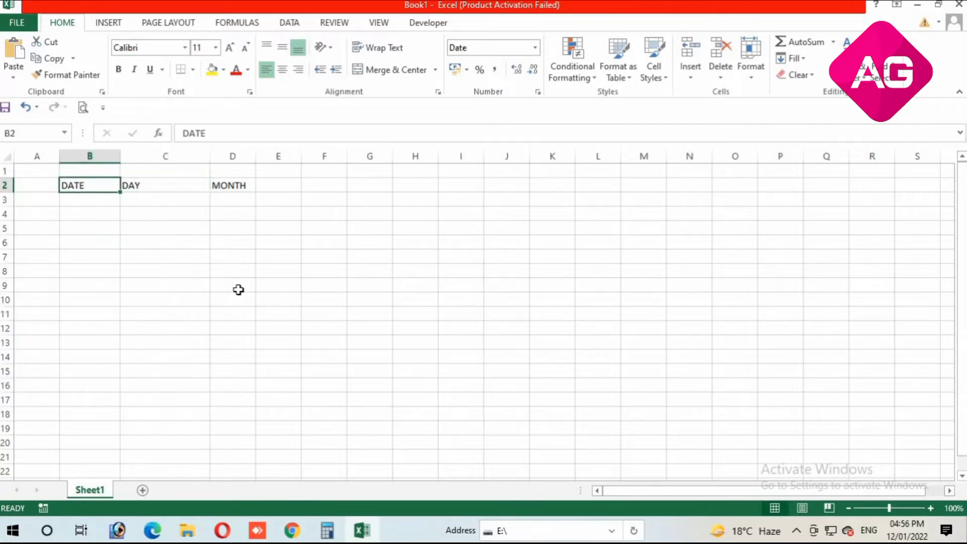
type("SR")
key("Tab")
type("NAM")
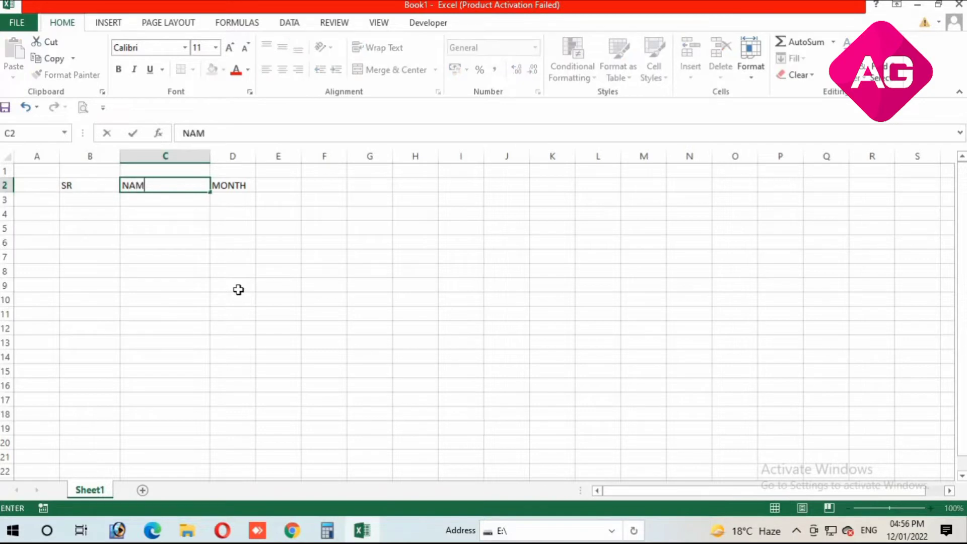
type("E")
key("Tab")
type("AMOUNT")
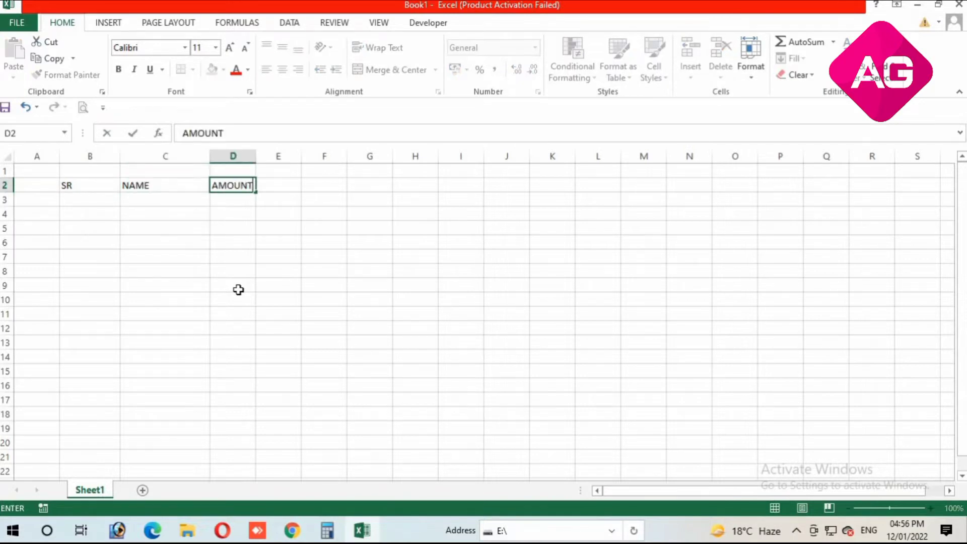
key("Return")
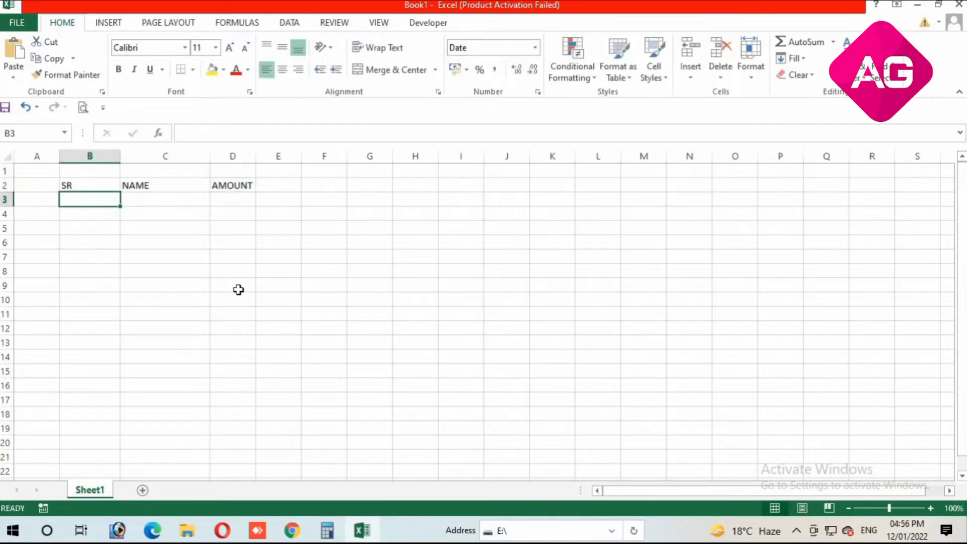
Enter serial numbers 1 and 2 in B3:B4 and fill the series to 6 in B8
type("1")
key("Return")
type("2")
key("Return")
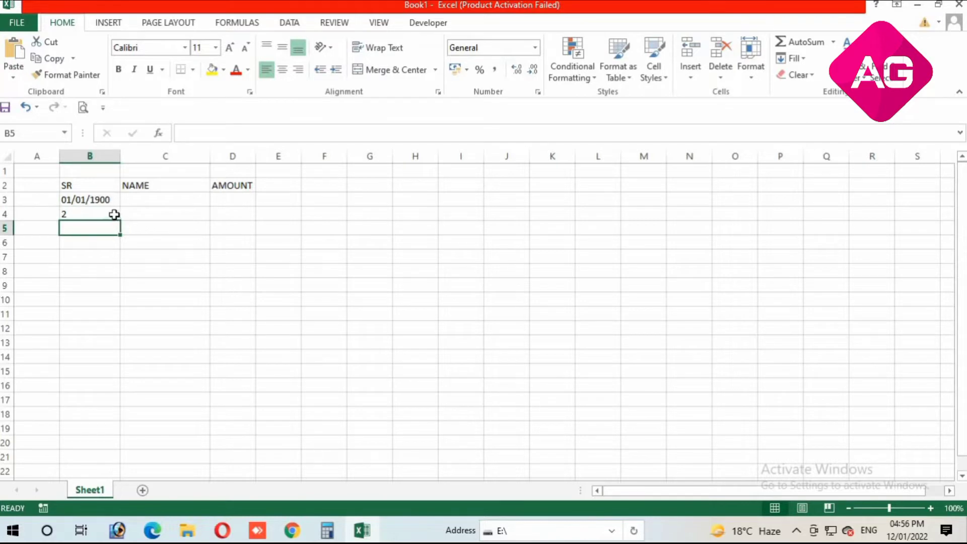
left_click(115, 214)
left_click_drag(121, 221, 101, 201)
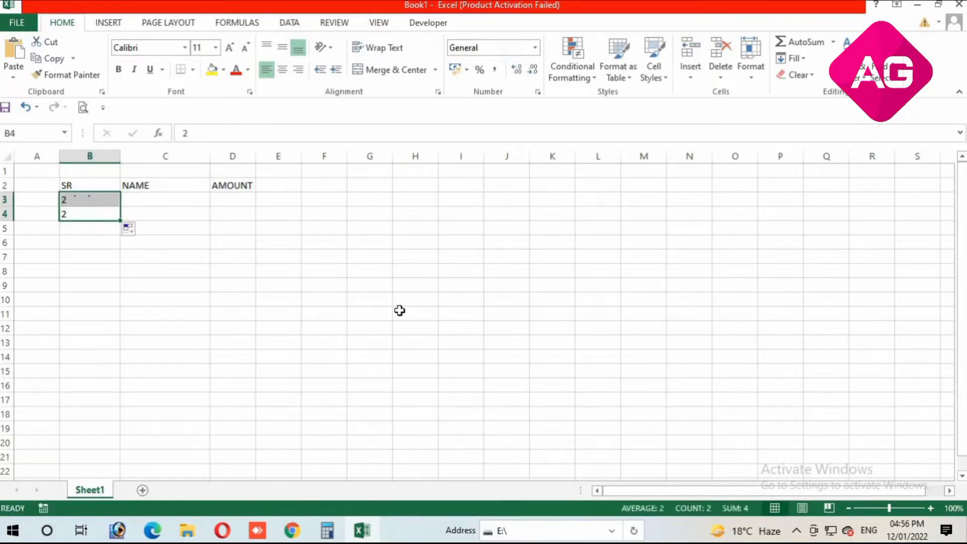
key("Up")
type("1")
key("Return")
key("Return")
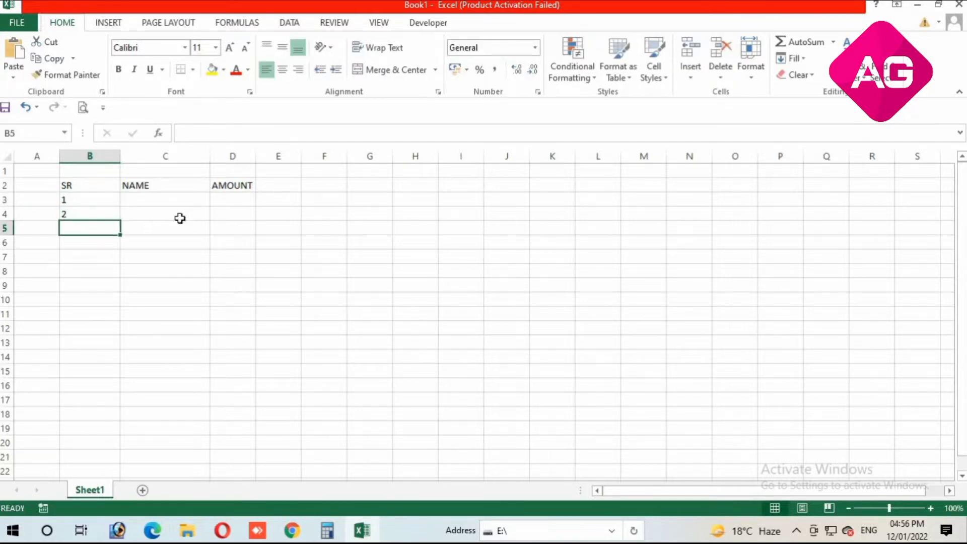
left_click_drag(106, 200, 121, 275)
left_click(166, 200)
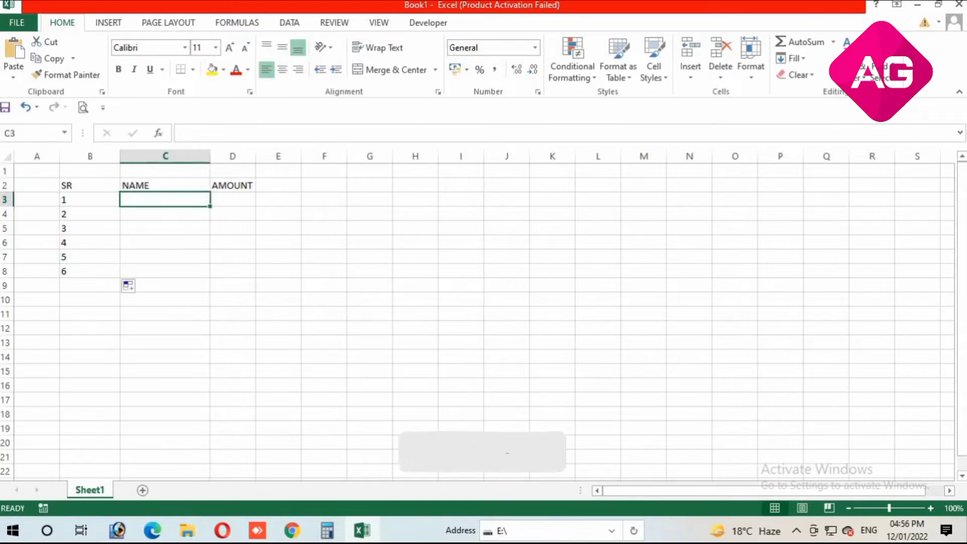
Type the first six names down column C from C3 to C8
type("AKHILESH")
key("Return")
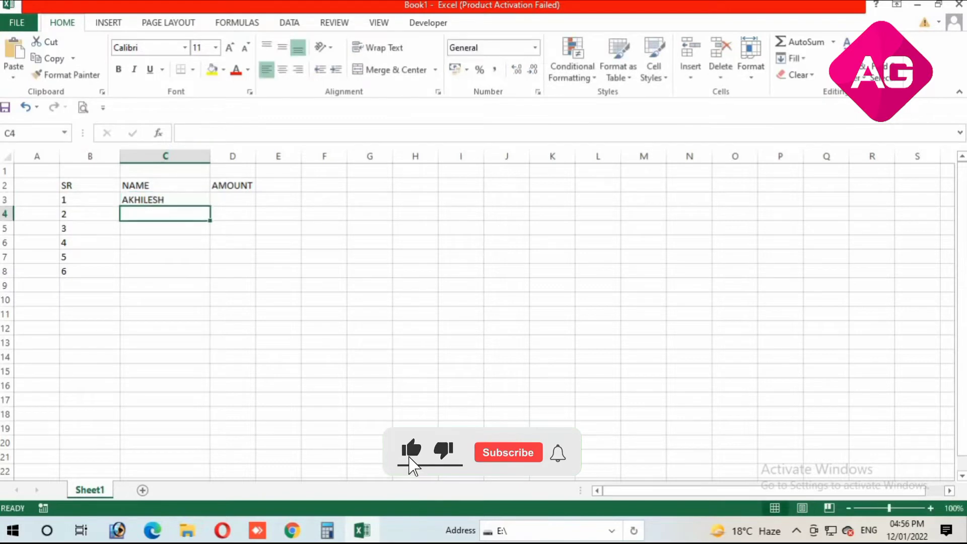
type("PANKAJ")
key("Return")
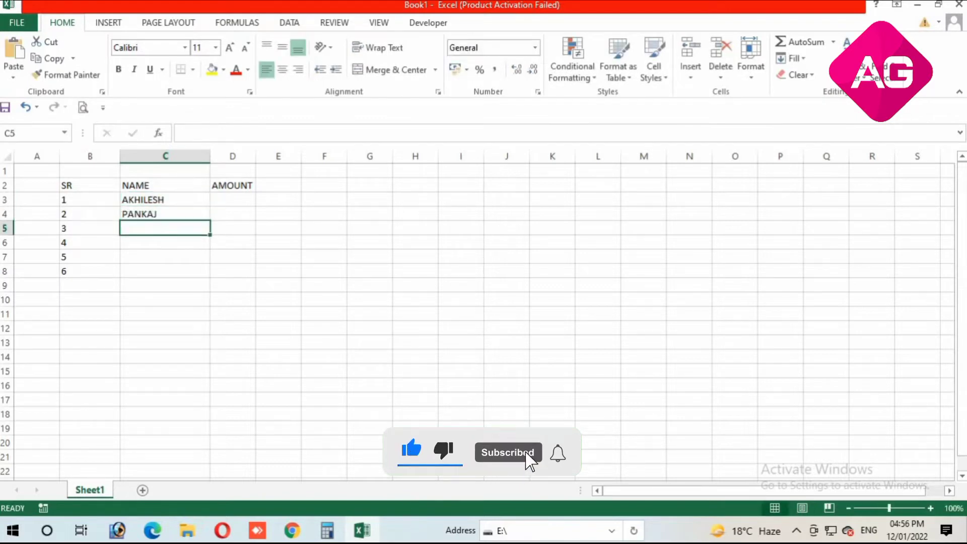
type("RAMEHS")
key("Return")
type("SU")
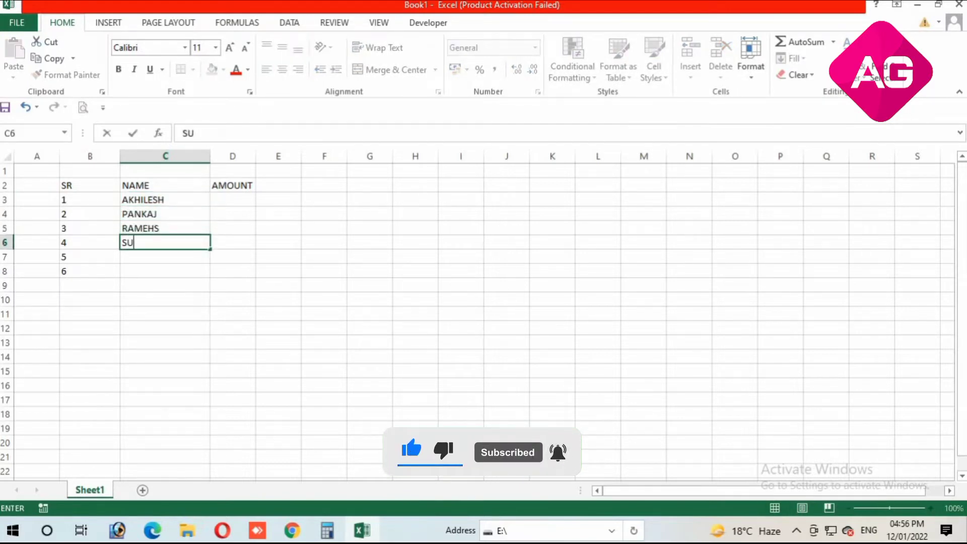
type("RESH")
key("Return")
type("DINE")
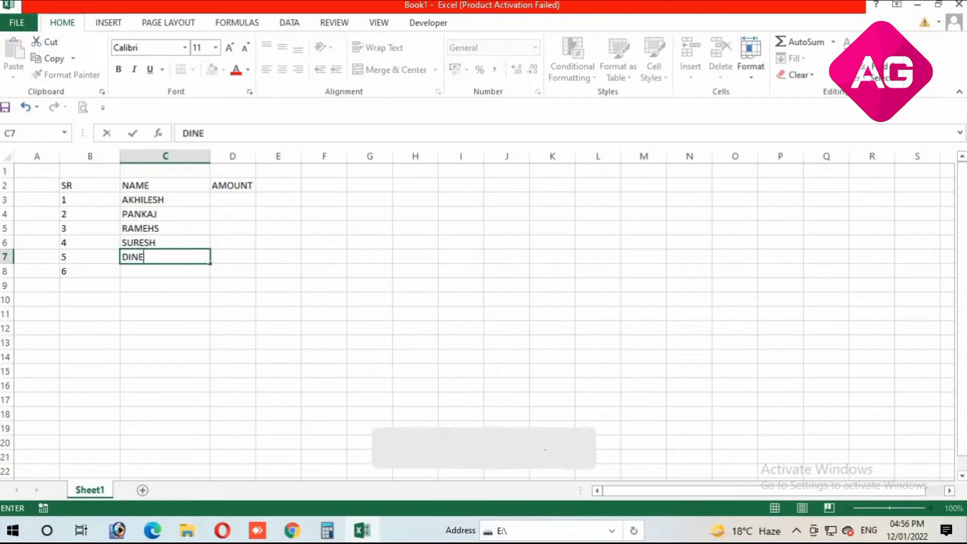
key("BackSpace")
left_click(165, 272)
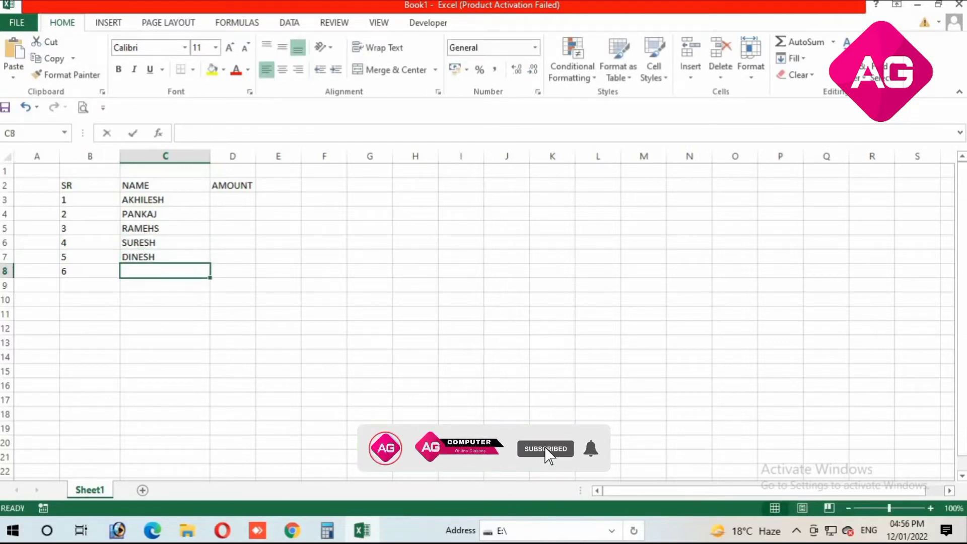
type("RAKESH")
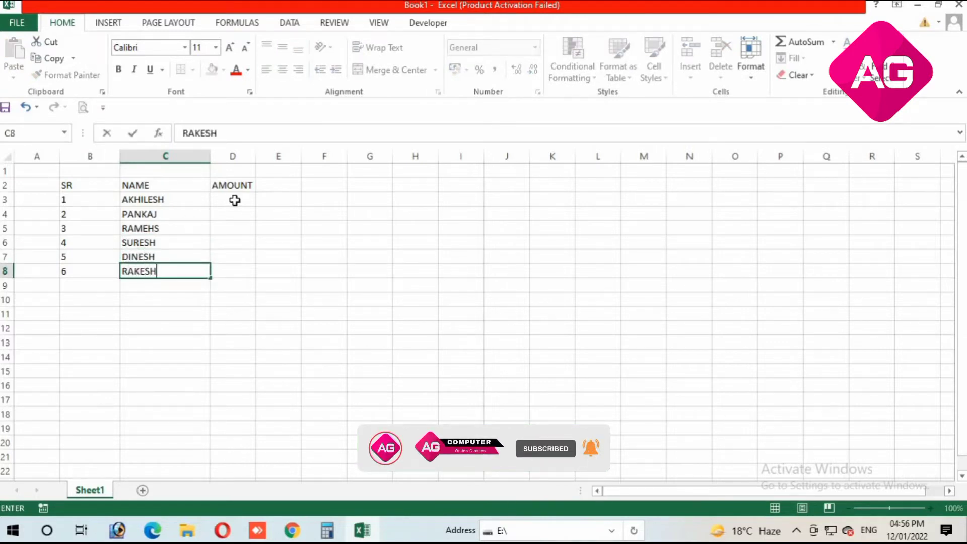
Enter amounts 12000, 14000, 18000 and 20000 in D3:D6
left_click(233, 199)
type("12")
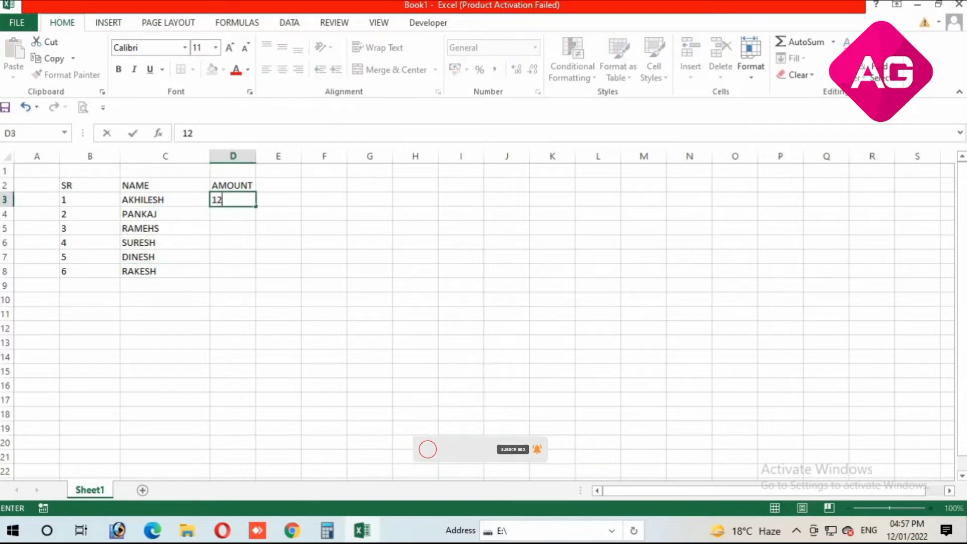
type("000")
key("Return")
type("140")
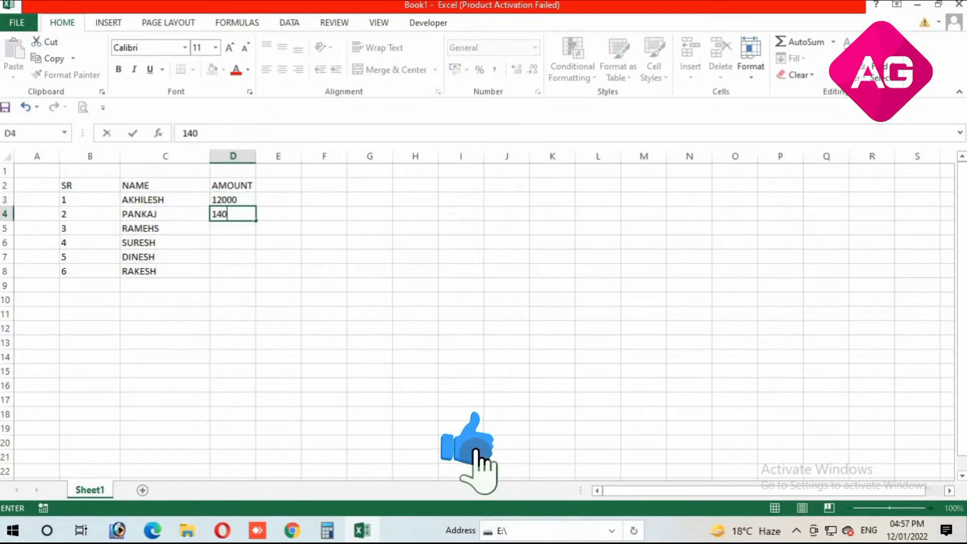
type("00")
key("Return")
type("18000")
key("Return")
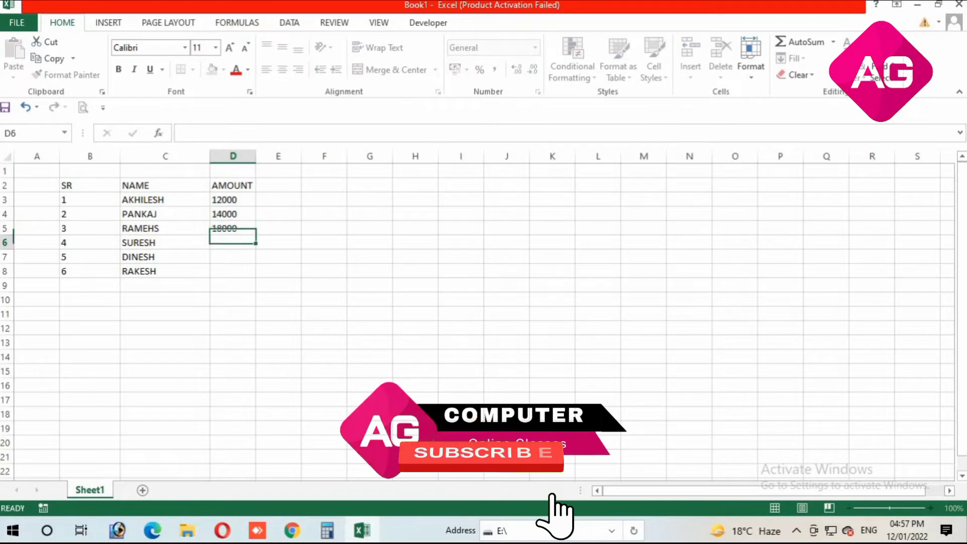
type("2000")
key("Return")
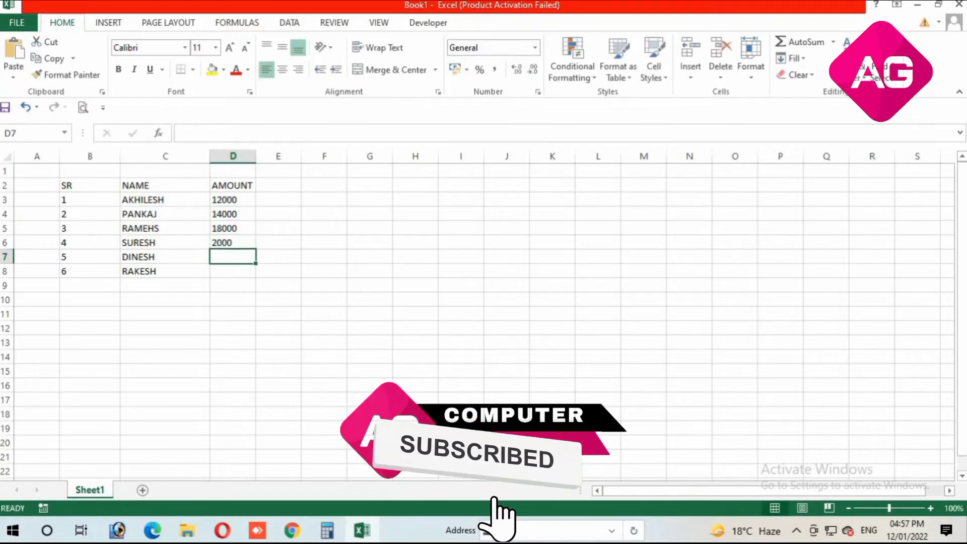
key("Up")
key("F2")
type("0")
key("Return")
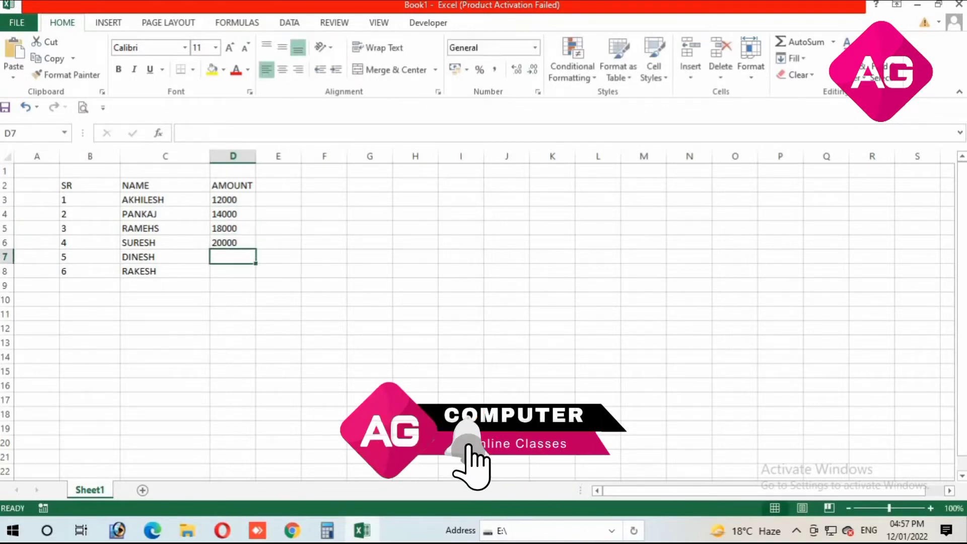
Enter amounts 35000, 40000, 18000, 65000, 10000 and 36500 in D7:D12
type("35000")
key("Return")
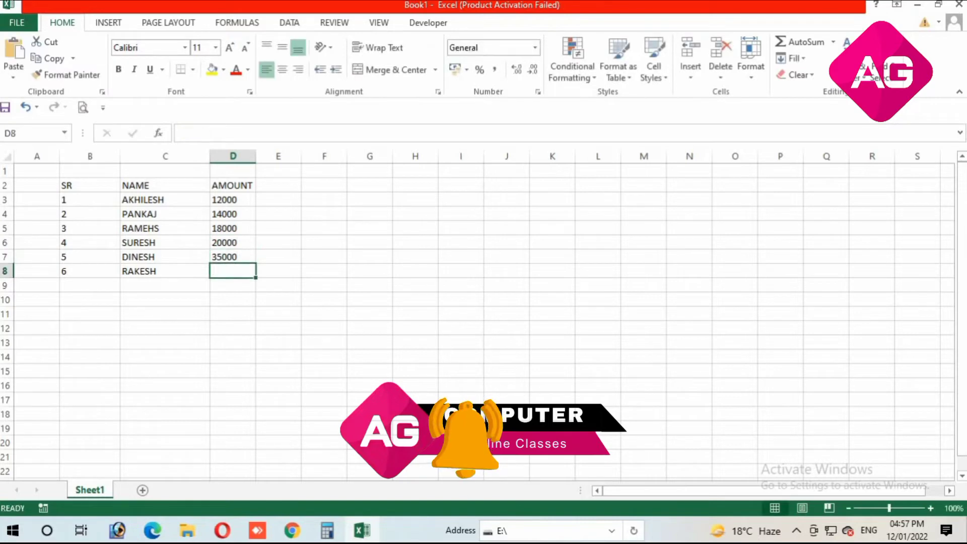
type("40000")
key("Return")
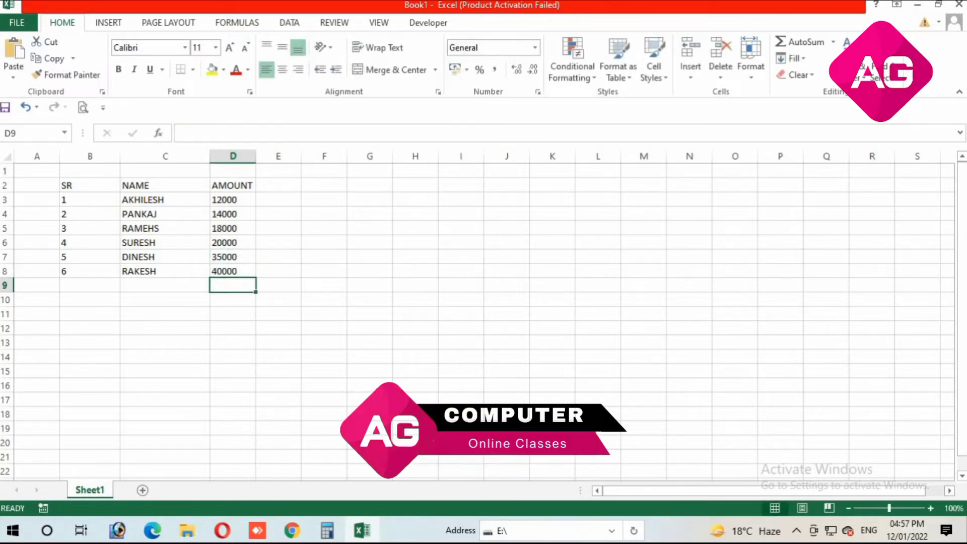
type("18000")
key("Return")
type("65000")
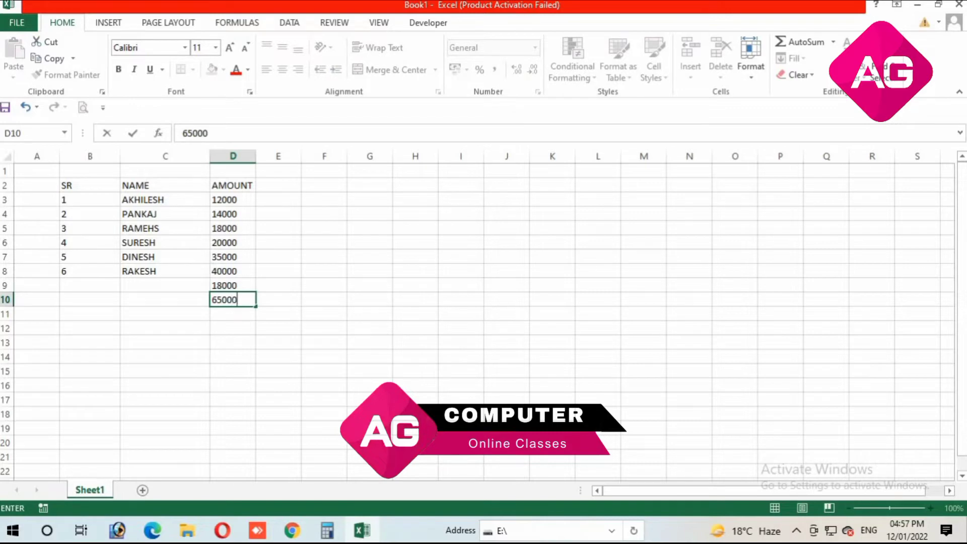
key("Return")
type("1000")
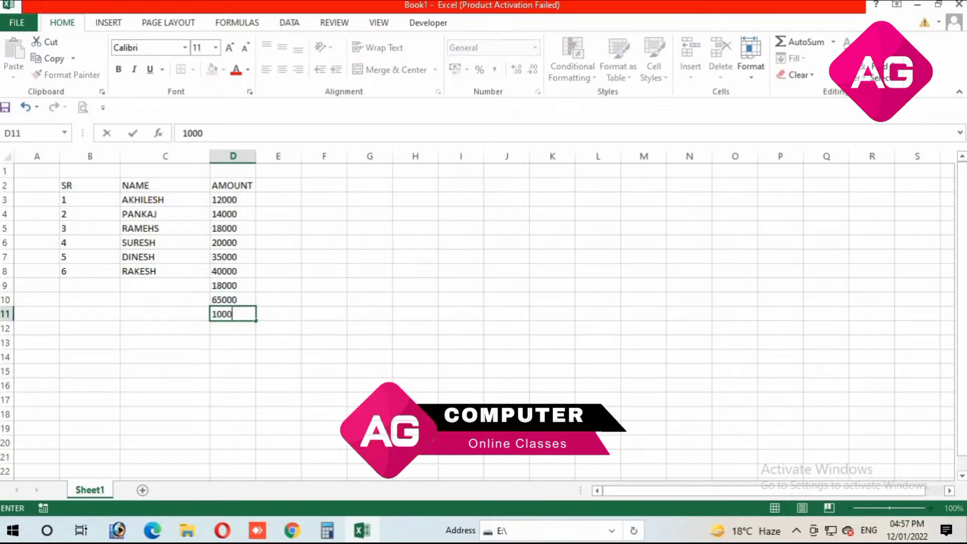
type("0")
key("Return")
type("3650")
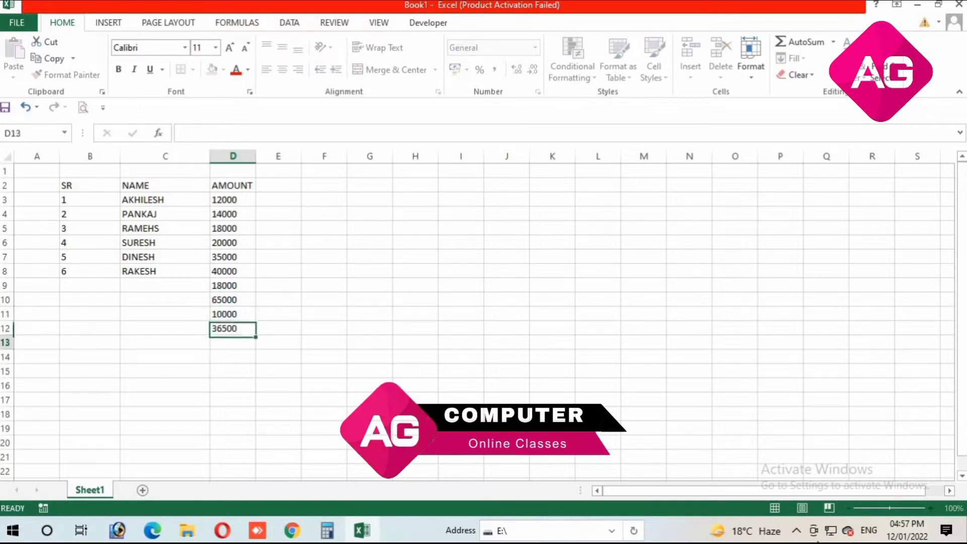
key("Return")
Extend the SR numbering to 10 and add the remaining names in C9:C12
mouse_move(109, 257)
left_mouse_down()
mouse_move(123, 279)
mouse_move(126, 331)
left_mouse_up()
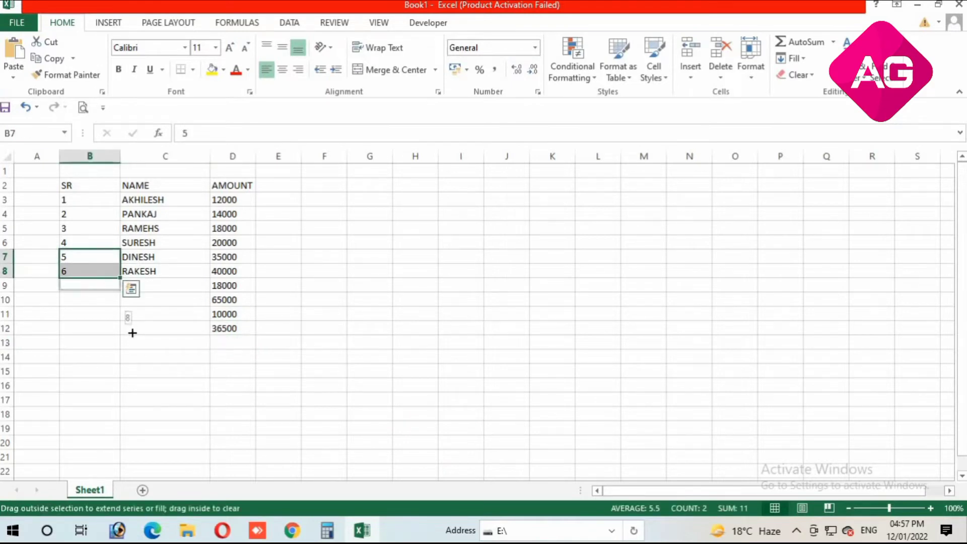
left_click(170, 284)
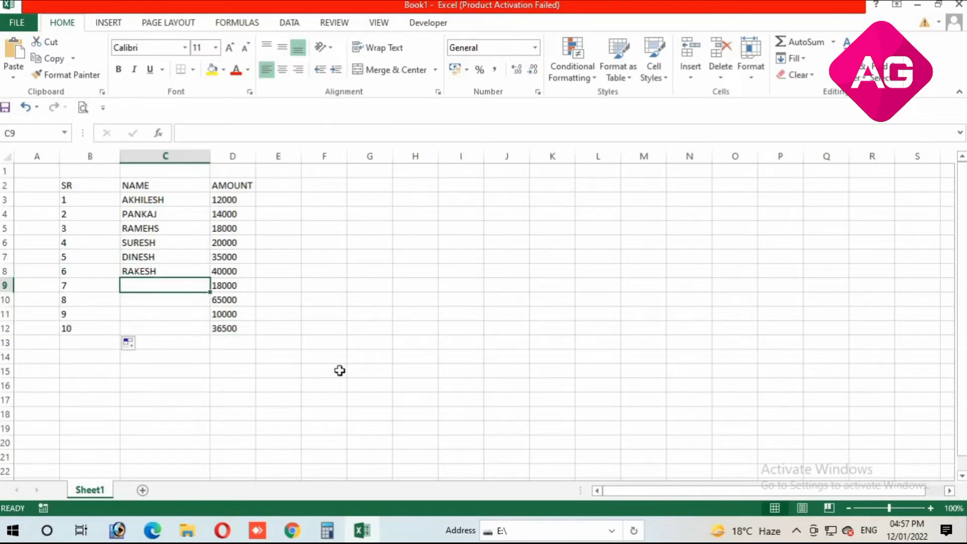
type("RAHUL")
key("Return")
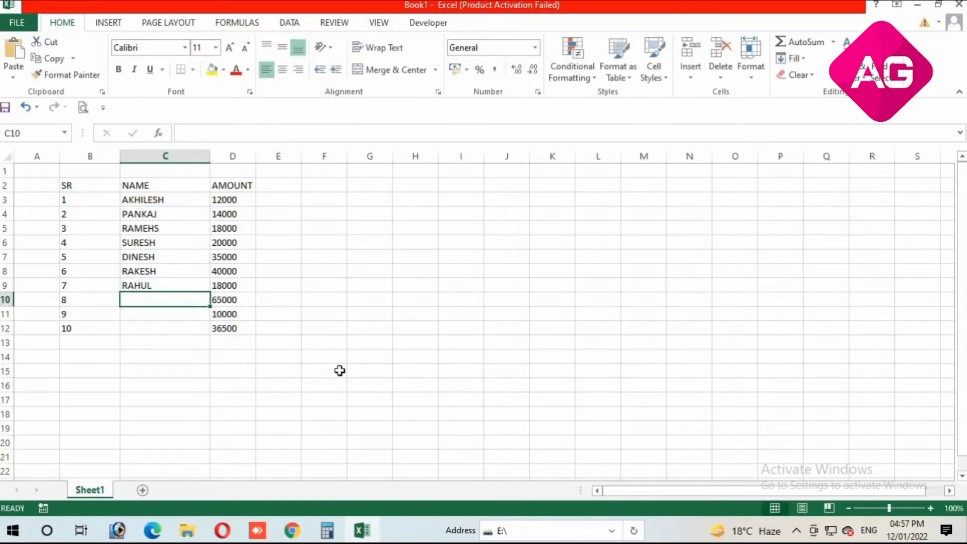
type("MISHRA")
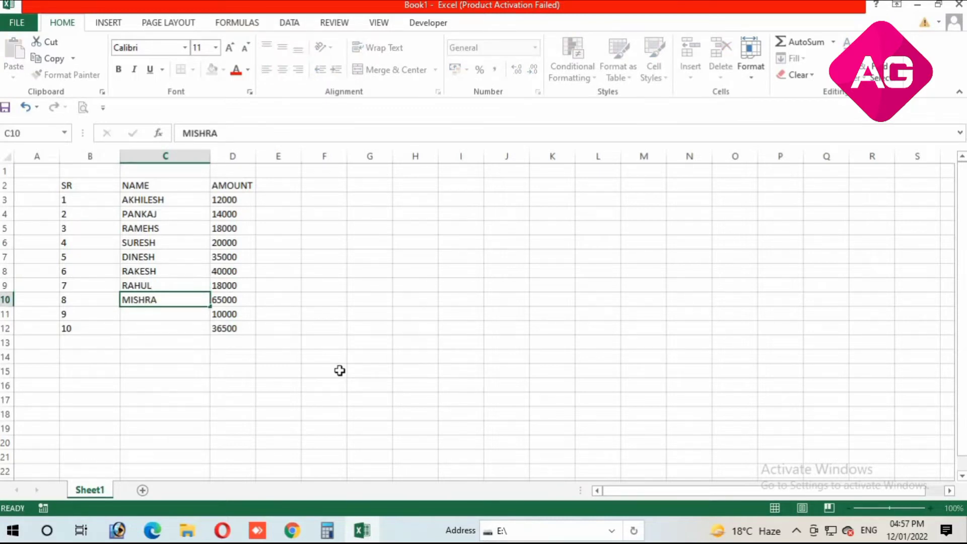
key("Return")
type("RAJU")
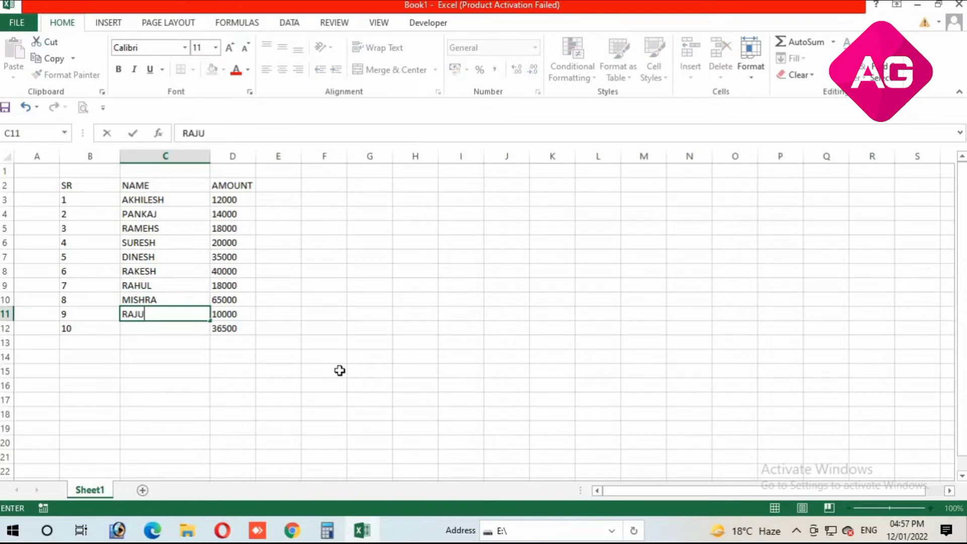
key("Return")
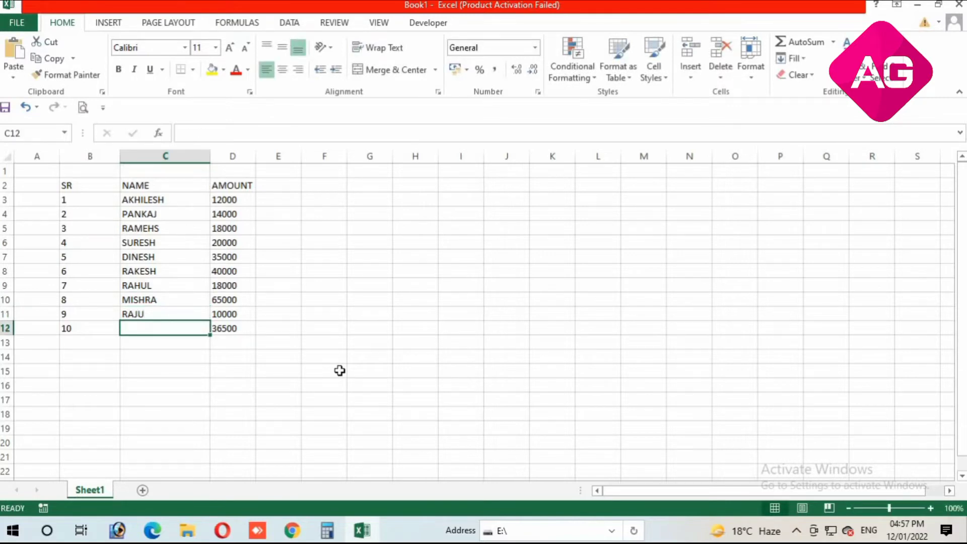
type("KUMAR")
key("Return")
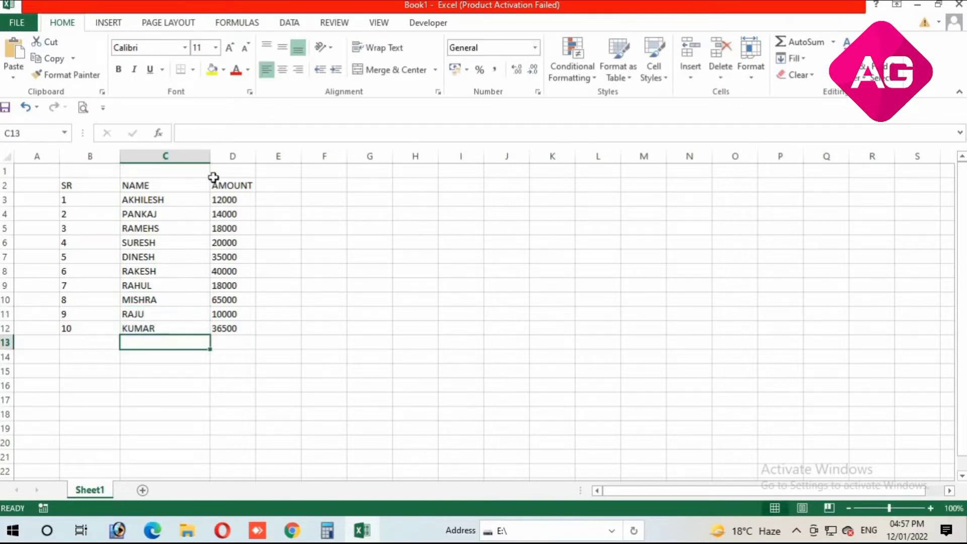
Narrow column C and apply All Borders to the table B2:D12
left_click_drag(209, 156, 198, 156)
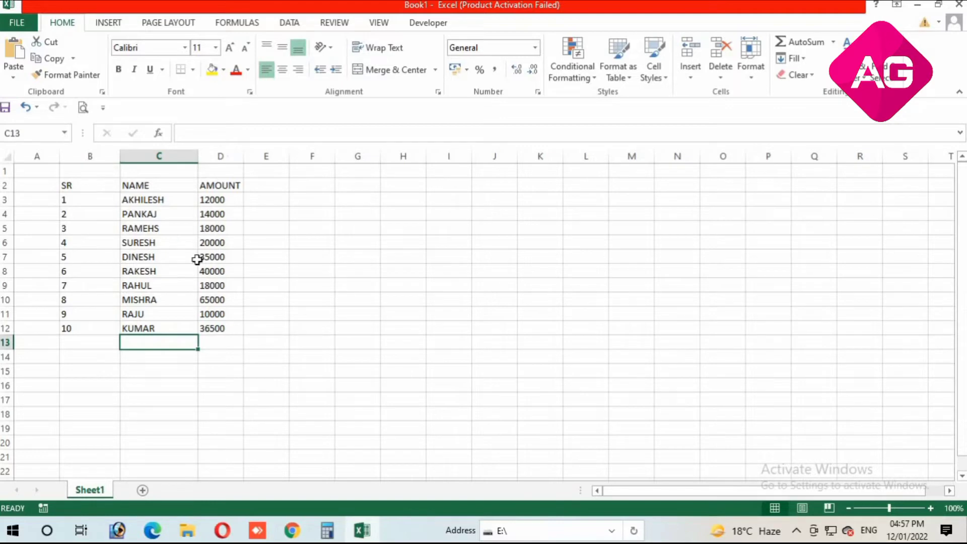
left_click_drag(65, 185, 222, 328)
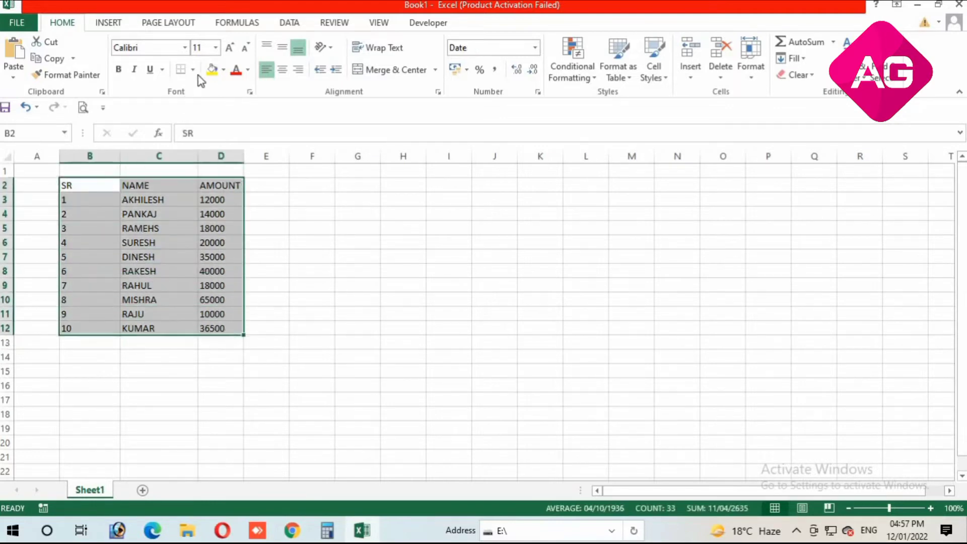
left_click(193, 69)
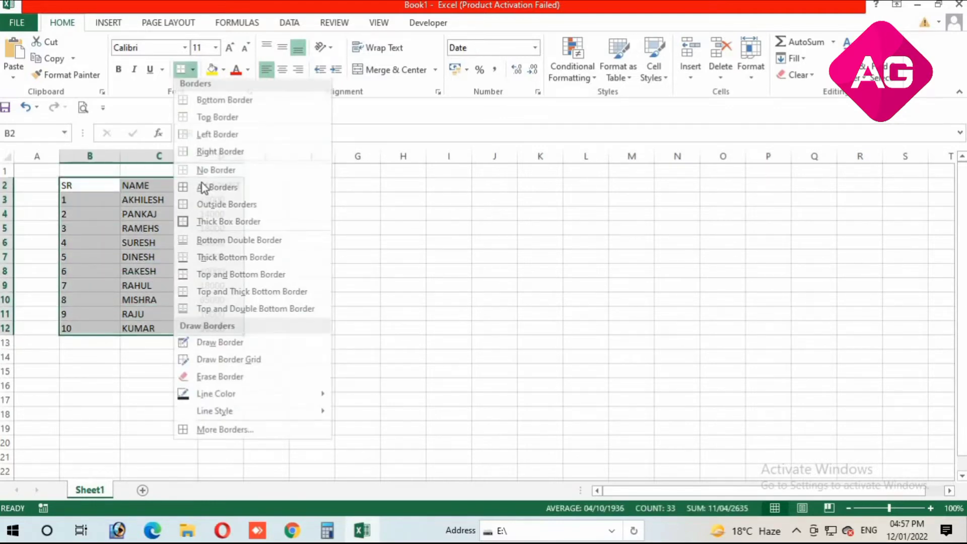
left_click(202, 191)
left_click(220, 342)
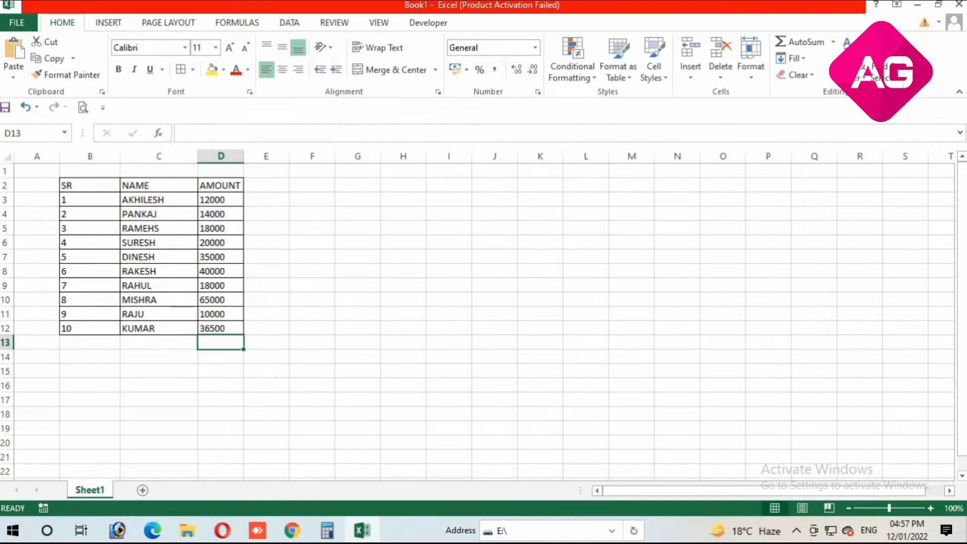
Enter =SUM(D3:D12) in D13 to total the amounts as 268500
key("alt+equal")
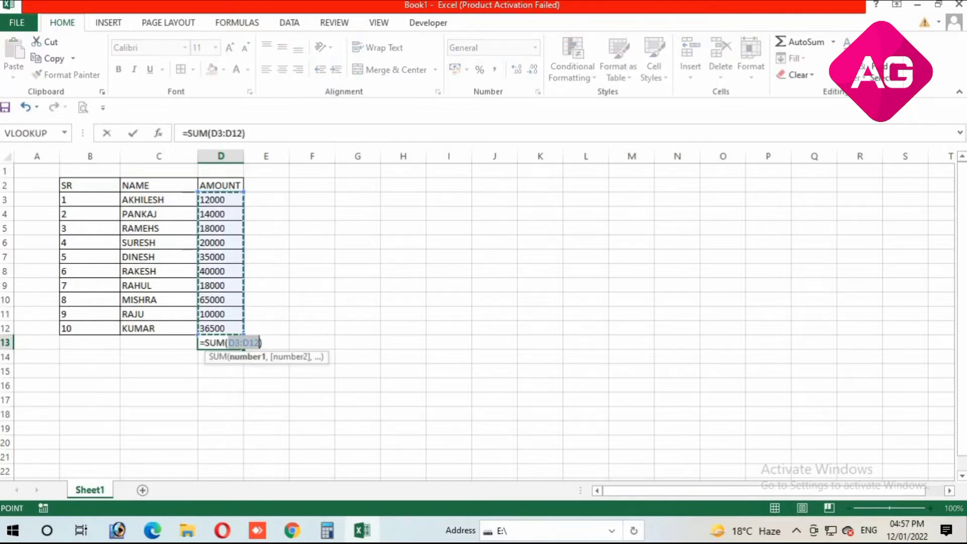
key("Return")
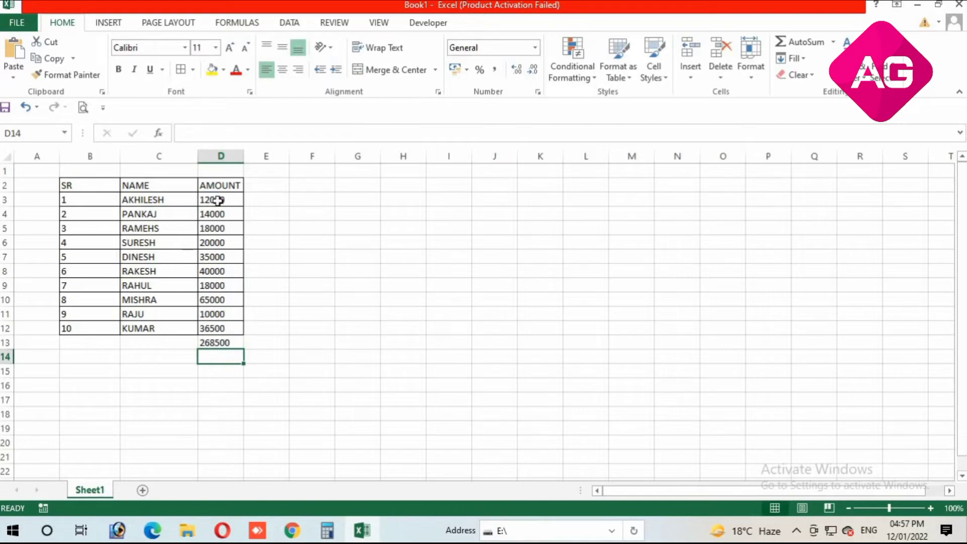
mouse_move(217, 201)
left_mouse_down()
mouse_move(94, 323)
mouse_move(227, 330)
left_mouse_up()
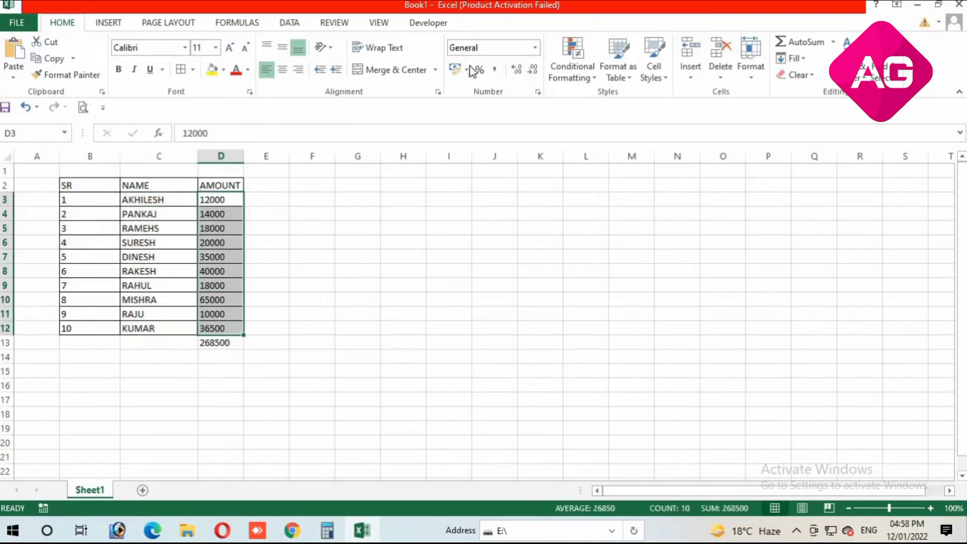
Apply a Top 1 Items rule to B3:D12 so 65000 gets light red fill with dark red text
left_click_drag(71, 200, 236, 328)
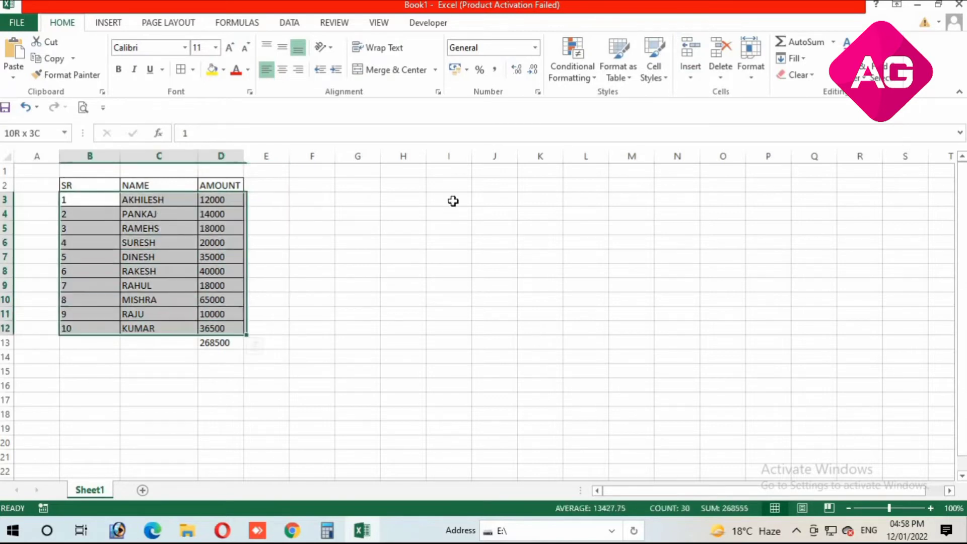
left_click(584, 66)
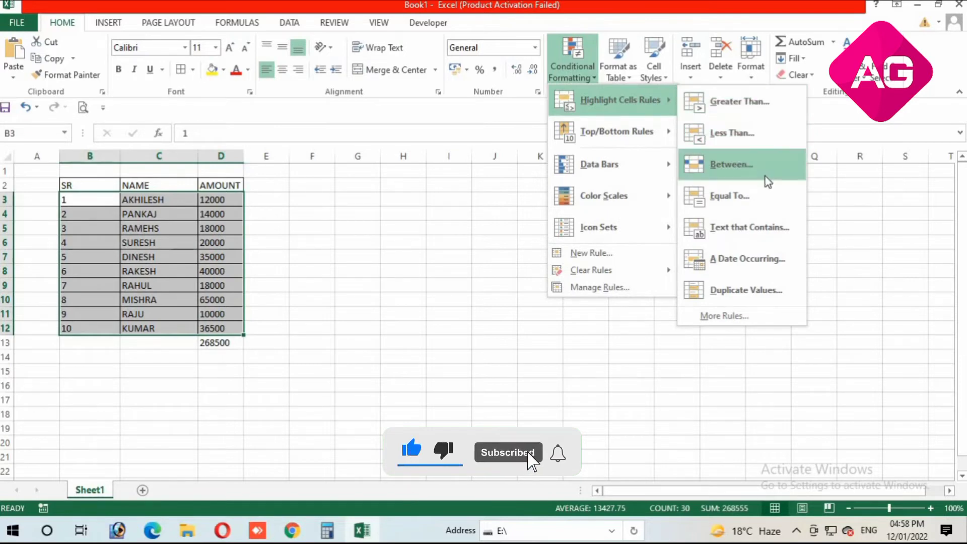
mouse_move(616, 131)
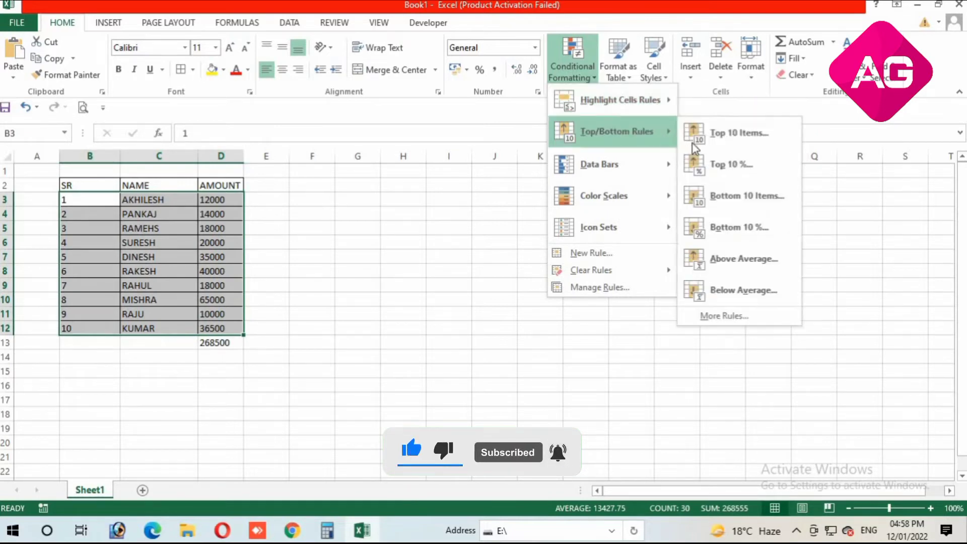
left_click(715, 144)
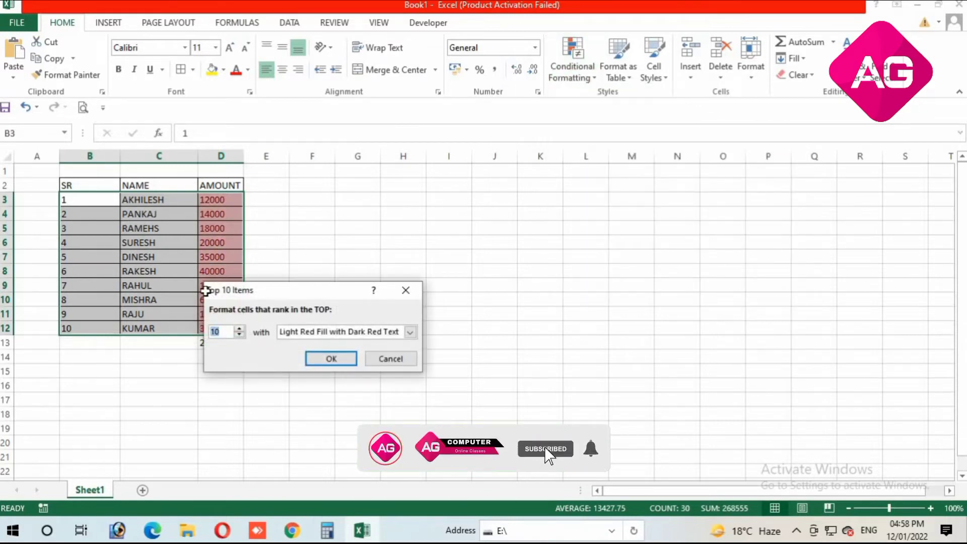
type("1")
key("Return")
left_click(313, 271)
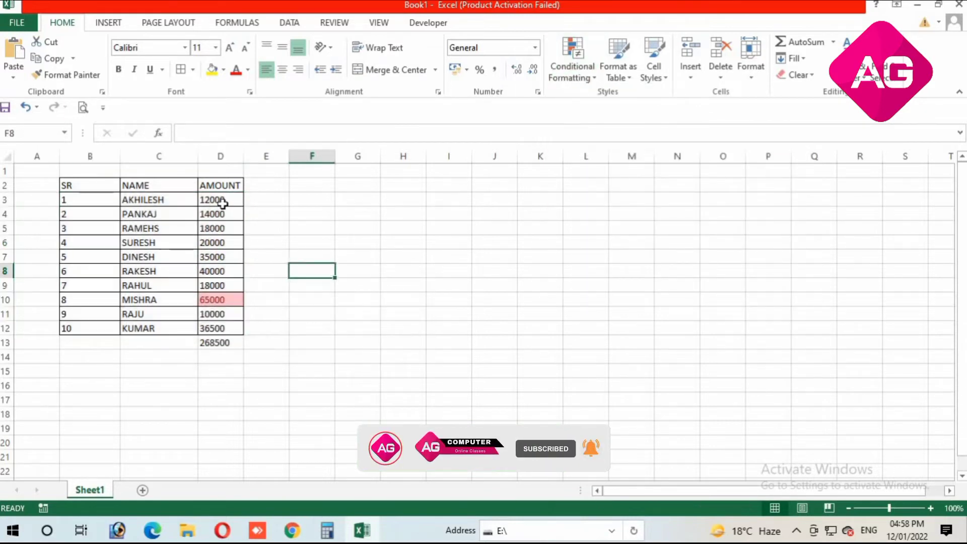
left_click_drag(217, 200, 222, 314)
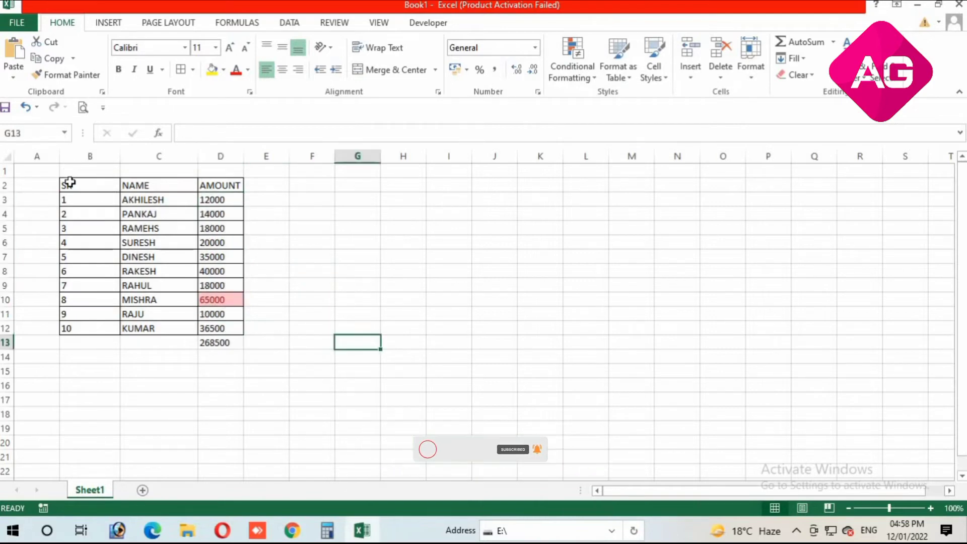
Apply a Bottom 1 Items rule to B2:D12, highlighting the lowest value, 1 in B3
left_click_drag(105, 185, 222, 328)
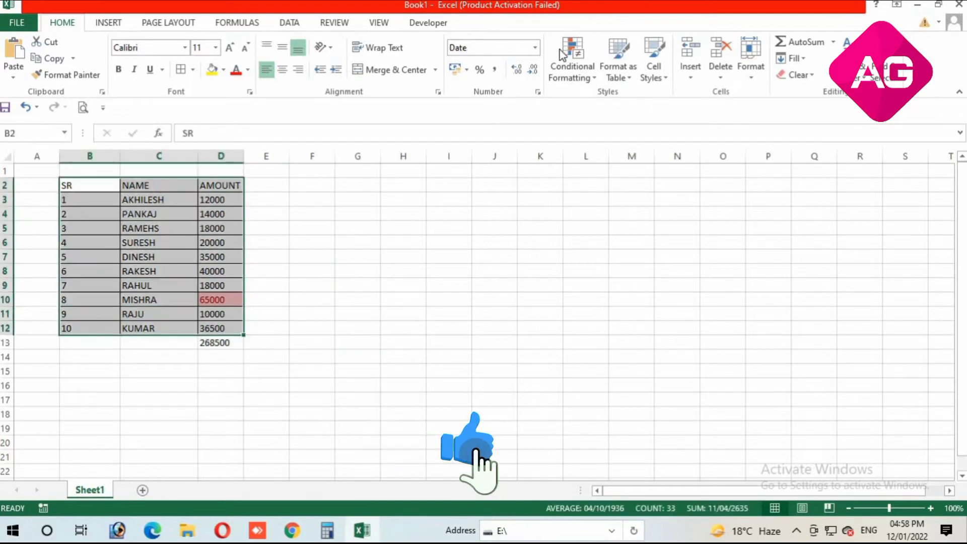
left_click(573, 71)
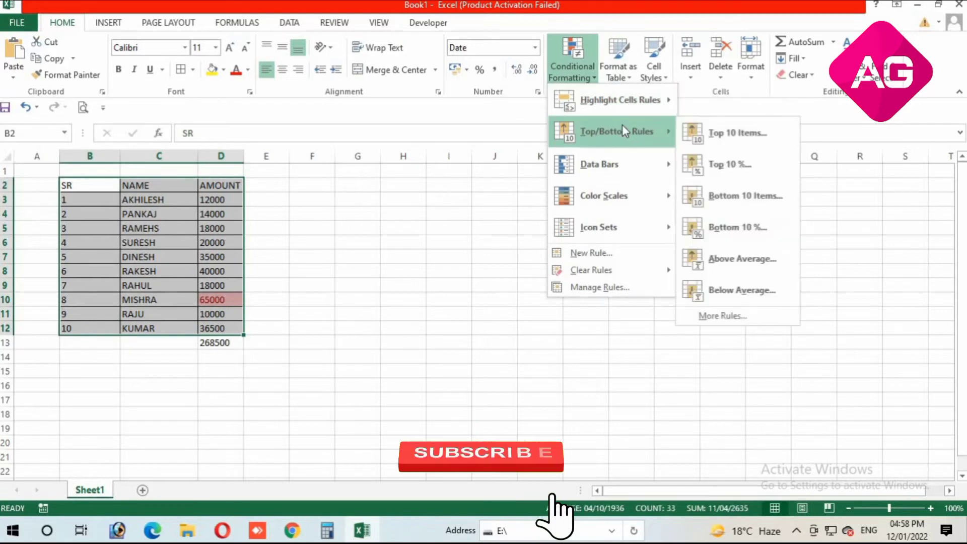
mouse_move(616, 132)
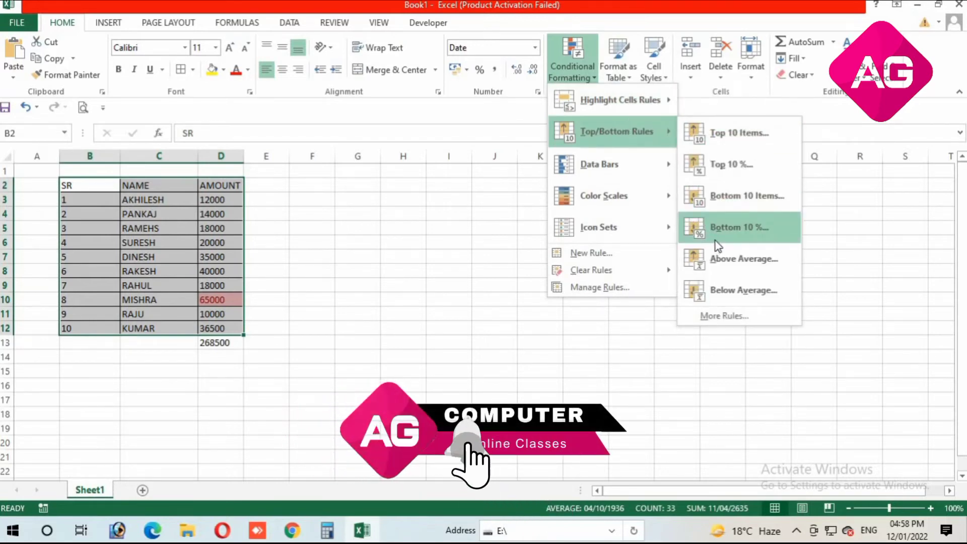
left_click(722, 207)
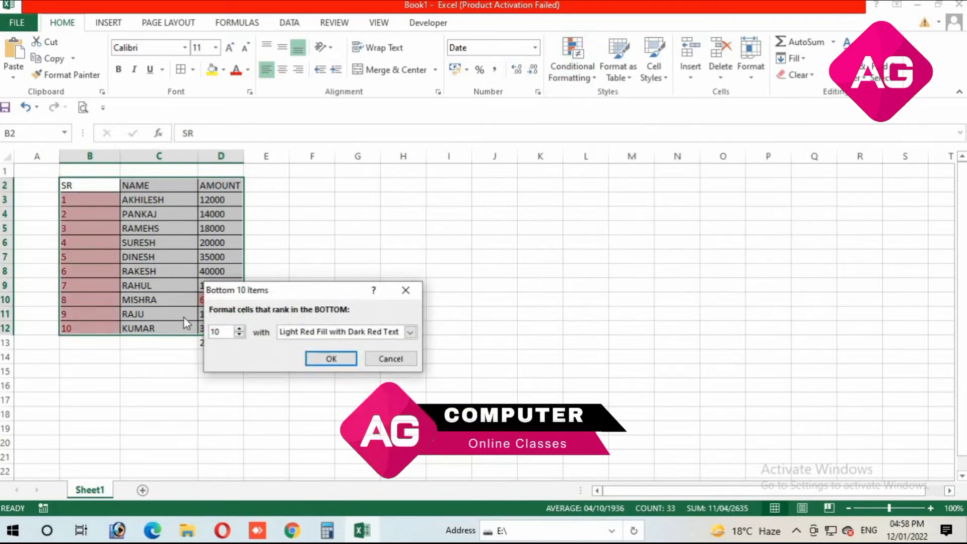
type("1")
key("Return")
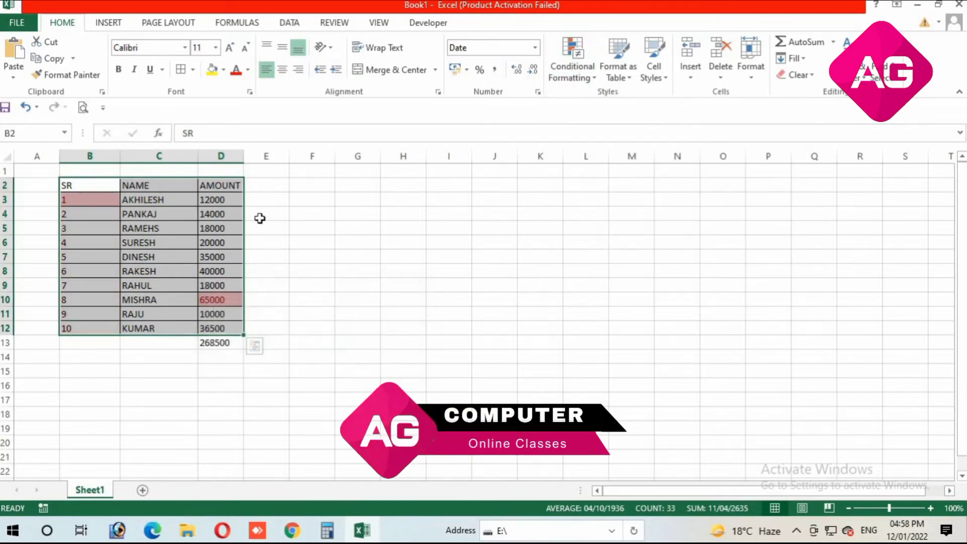
left_click(85, 197)
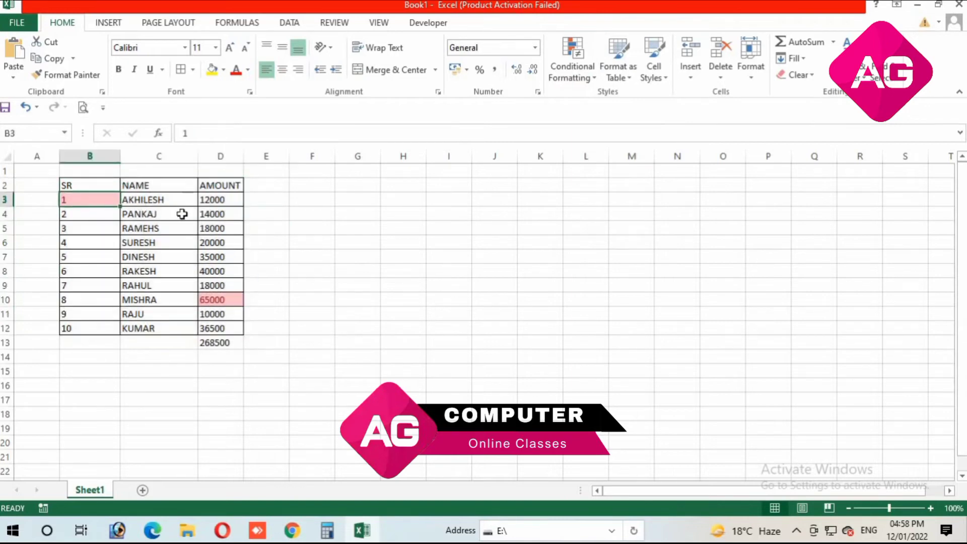
Add a Bottom Items rule with count 2 on amounts D3:D12, highlighting the lowest amount 10000
left_click_drag(217, 200, 221, 329)
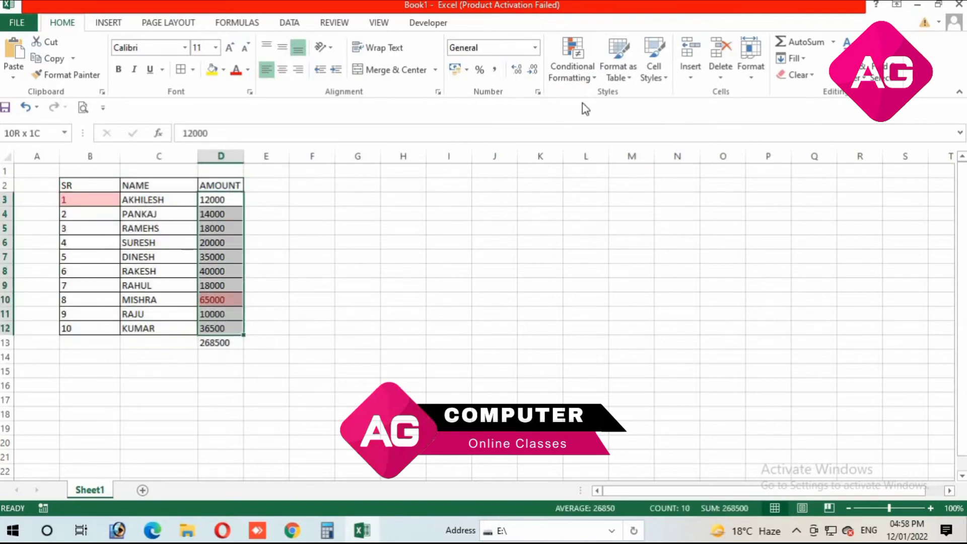
left_click(573, 74)
mouse_move(616, 131)
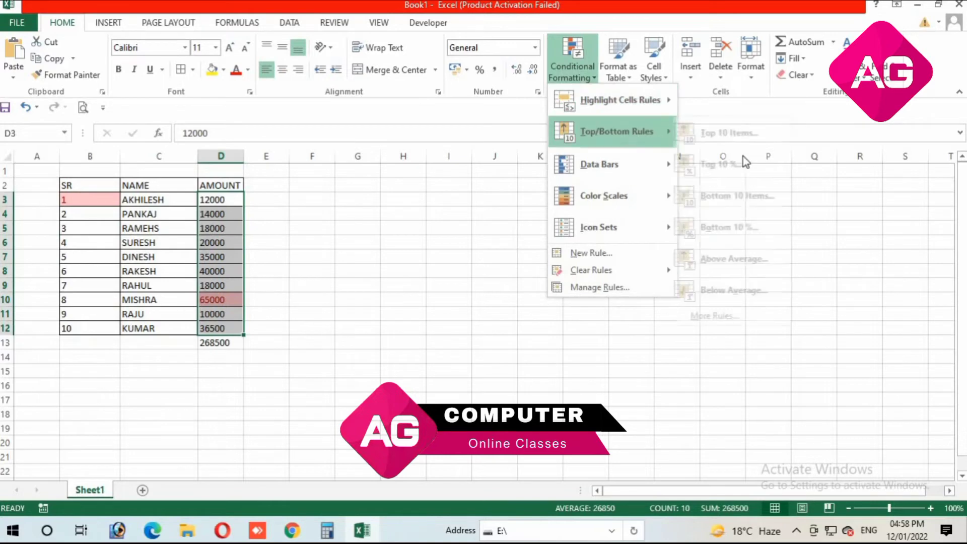
left_click(745, 197)
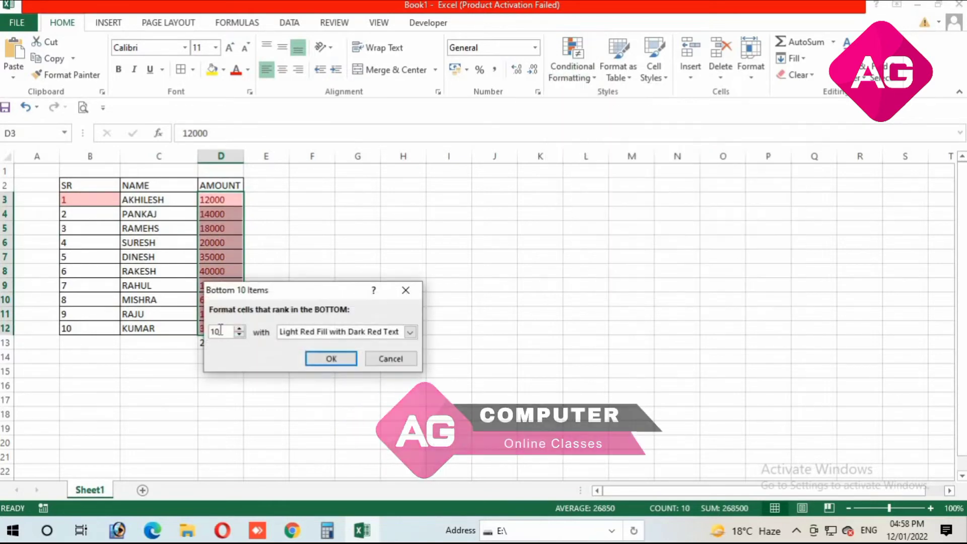
type("2")
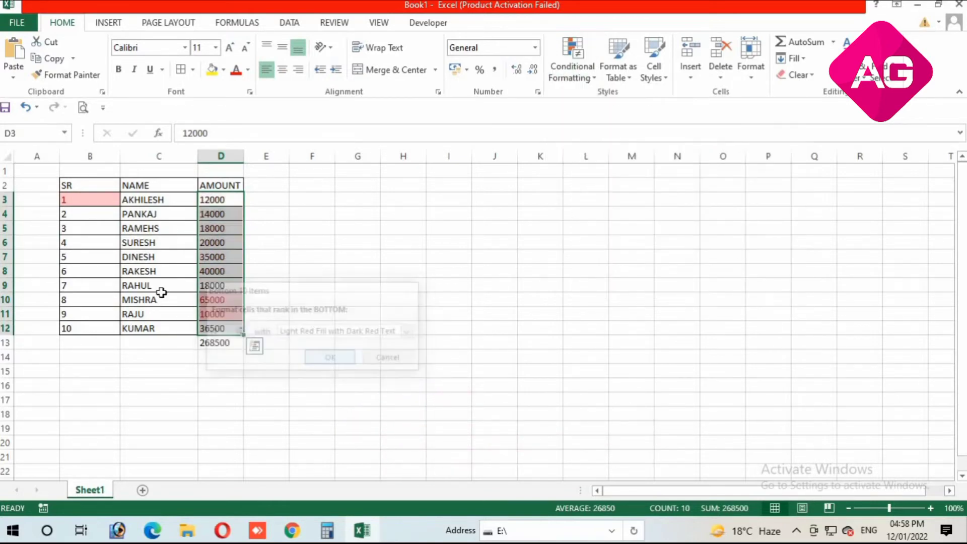
key("Return")
left_click(315, 258)
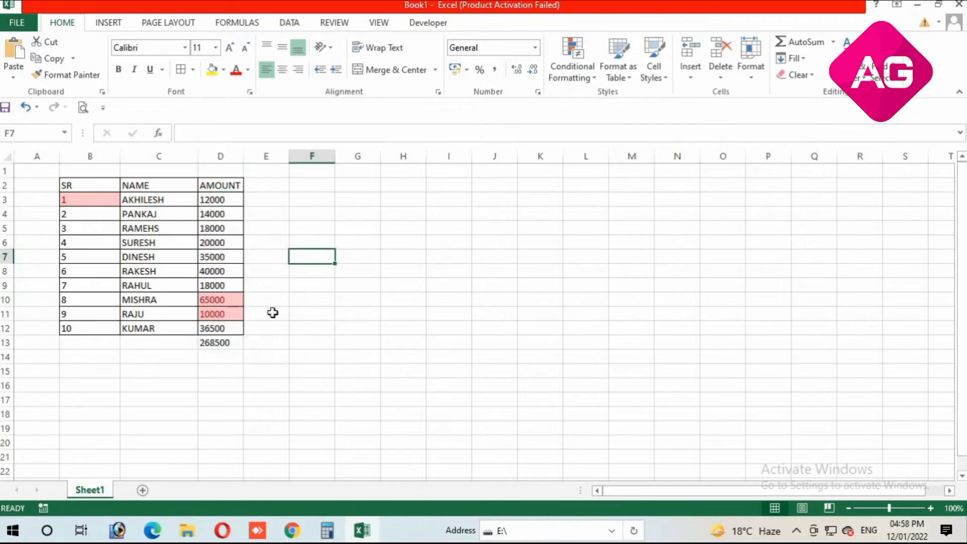
Check the highlighted 65000 and 10000 cells, then reselect the amounts D3:D12
key("Left")
key("Left")
key("Down")
key("Down")
key("Down")
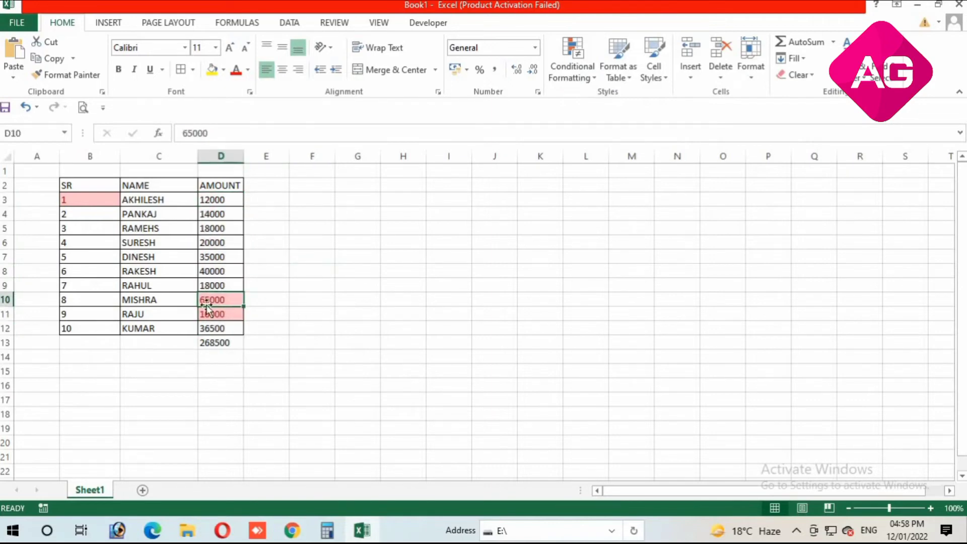
key("Down")
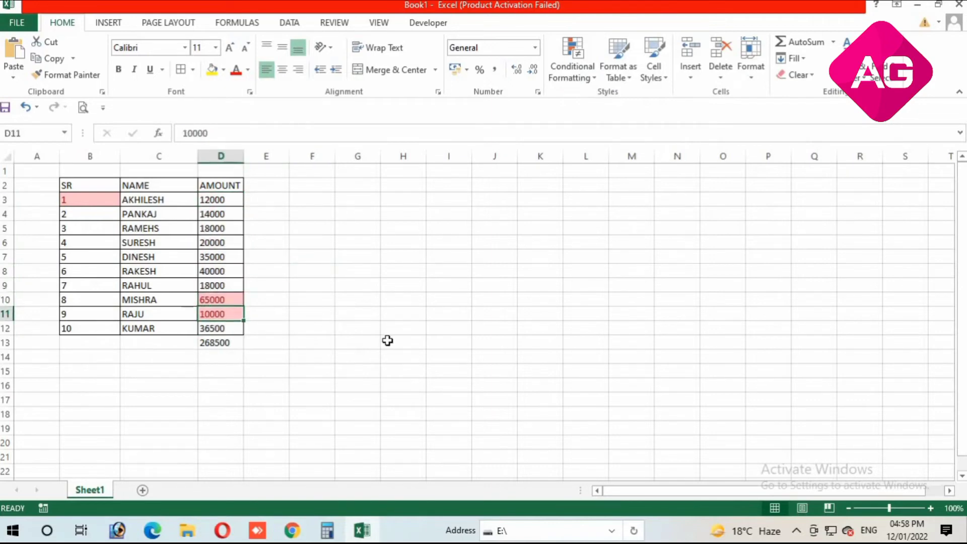
key("Right")
key("Right")
key("Right")
key("Down")
key("Down")
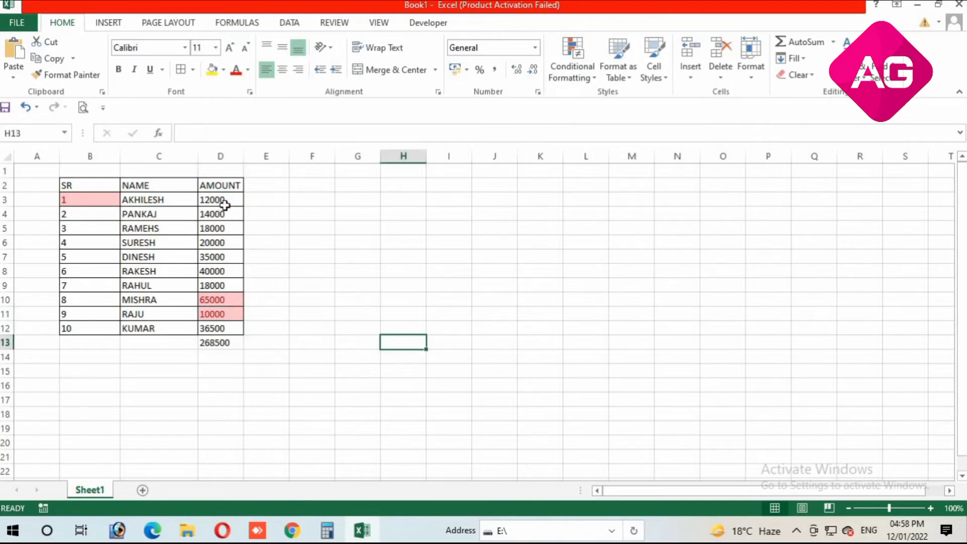
left_click_drag(212, 200, 213, 328)
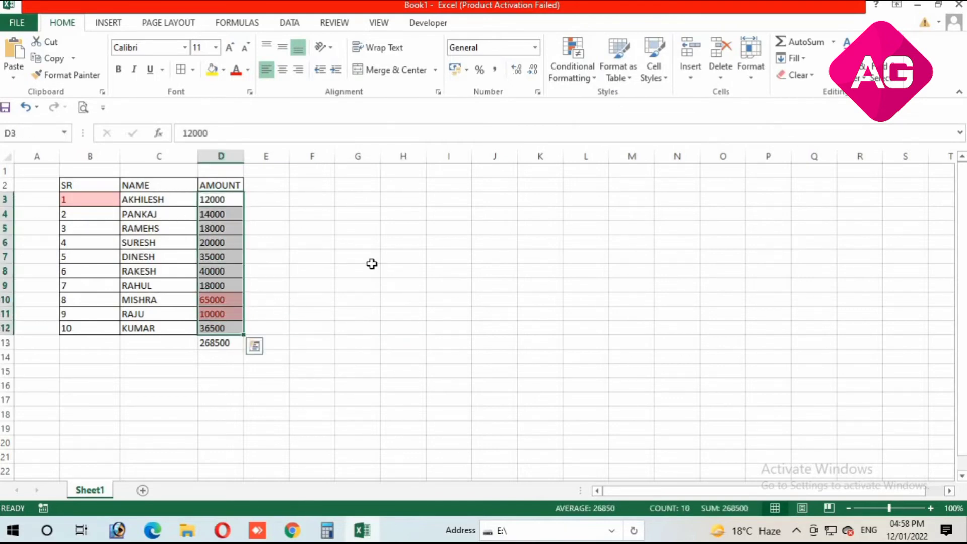
Replace RAKESH in C8 and RAHUL in C9 with AKHILESH using AutoComplete
key("Right")
key("Right")
key("Right")
key("Down")
key("Down")
key("Down")
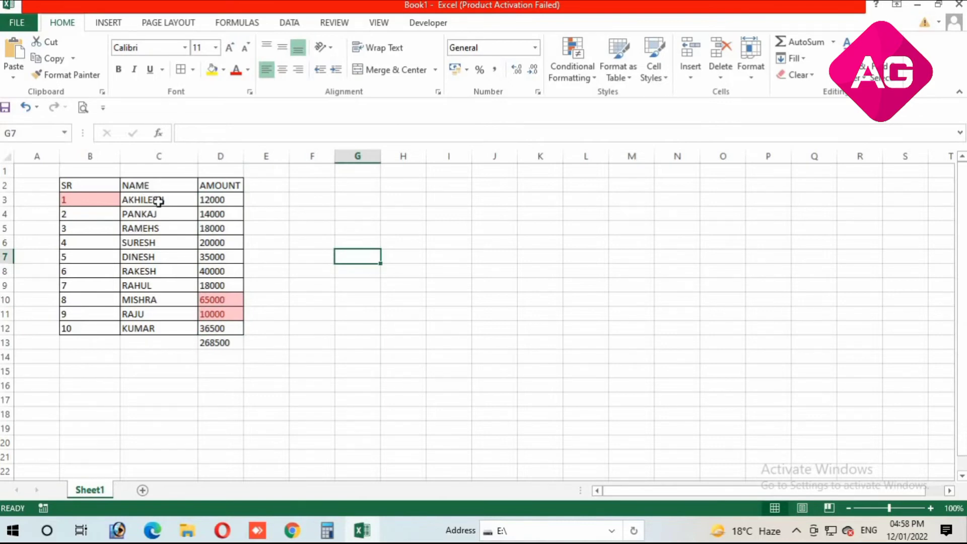
left_click(159, 272)
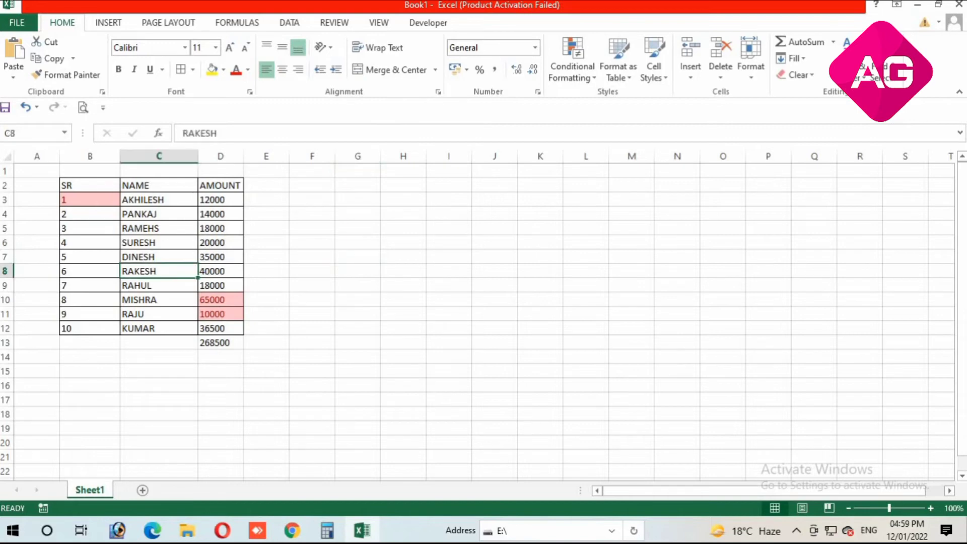
type("A")
key("Return")
type("A")
key("Return")
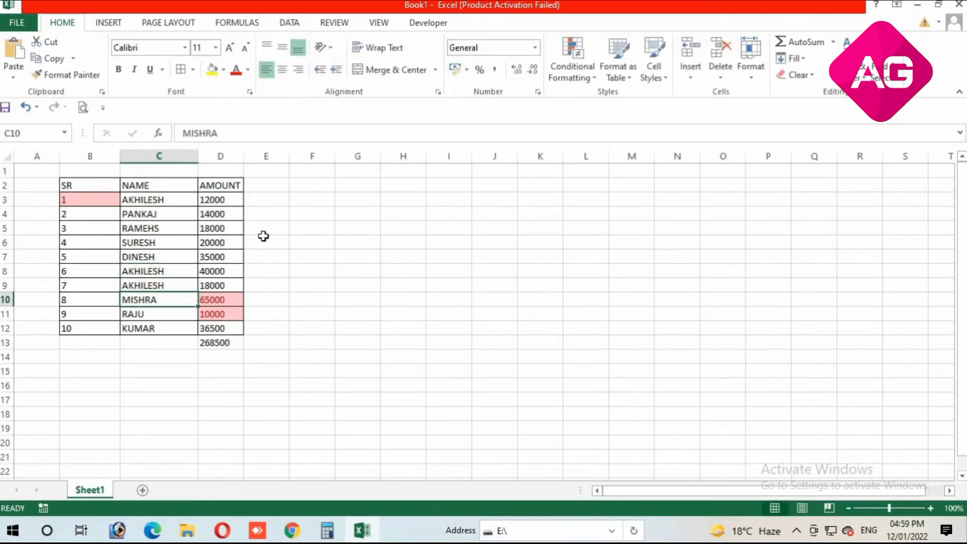
left_click(357, 228)
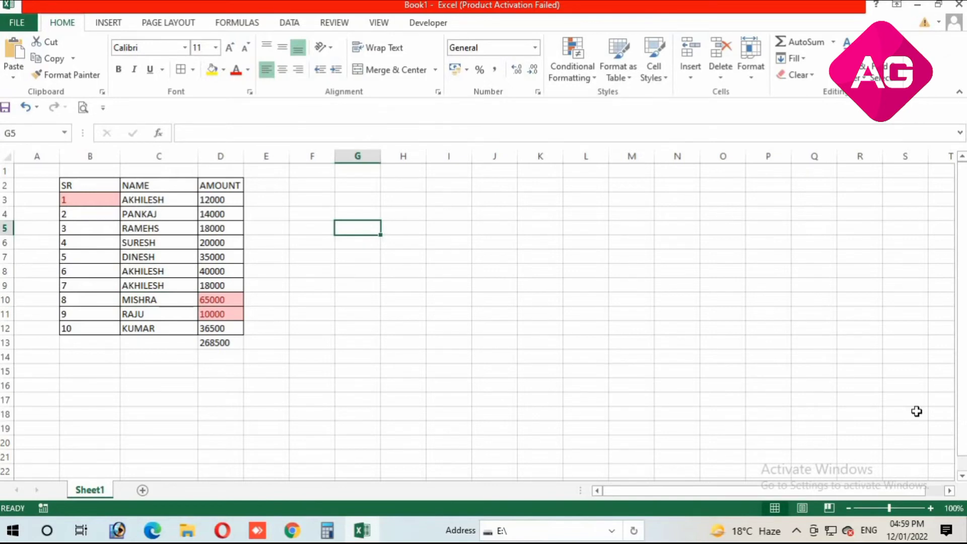
Try entering =SUMIF("AKHILESH",C3:C12,D3:D12) in G5 with the arguments in the wrong order
type("=SU")
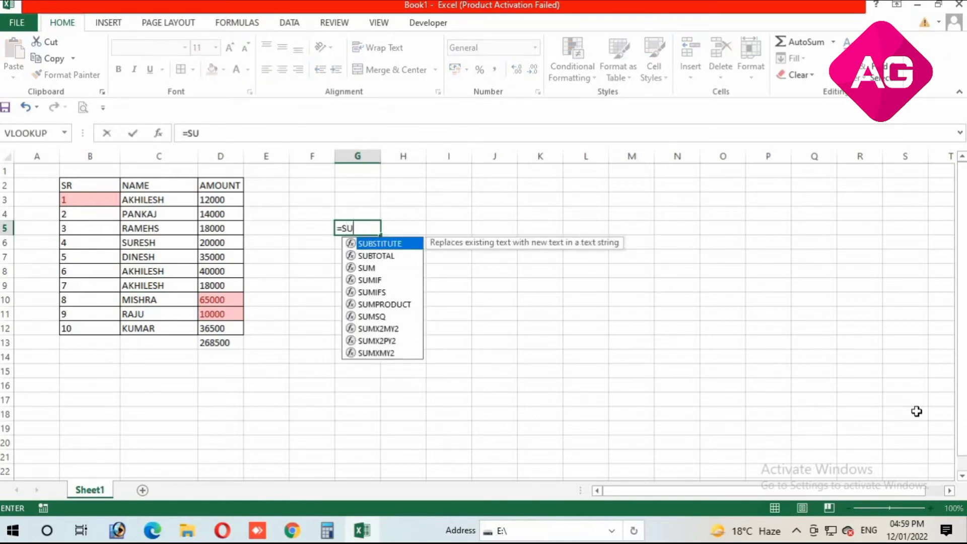
type("MIF(\"AKHILESH")
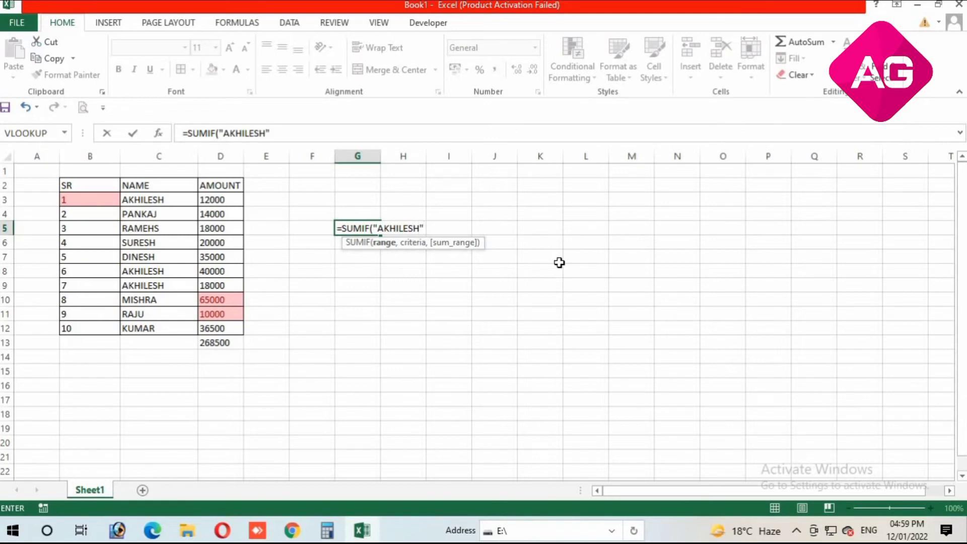
type(",")
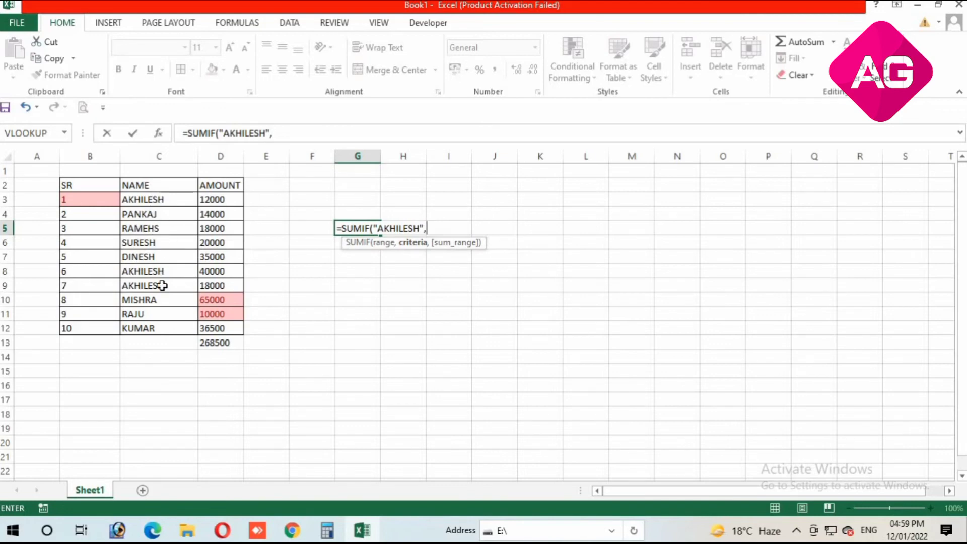
left_click_drag(151, 200, 162, 329)
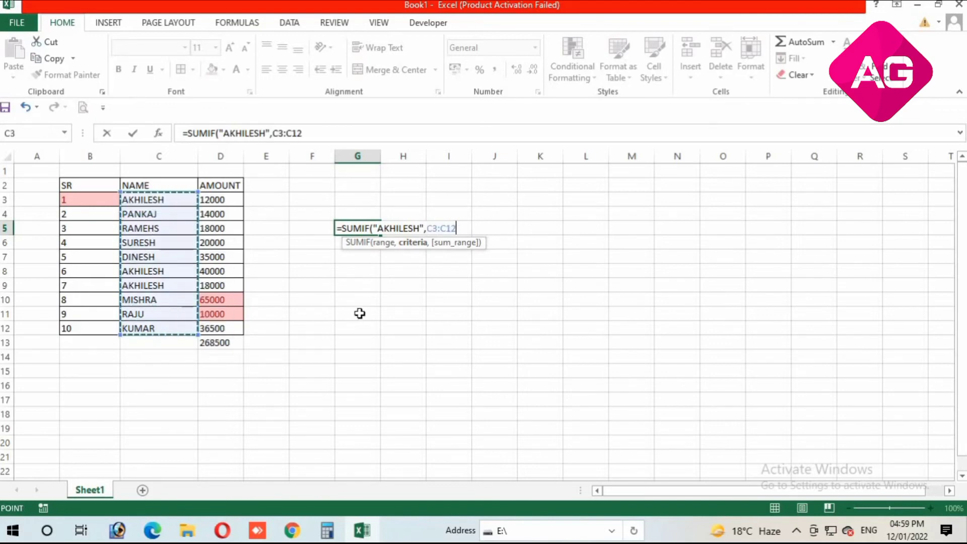
type(",")
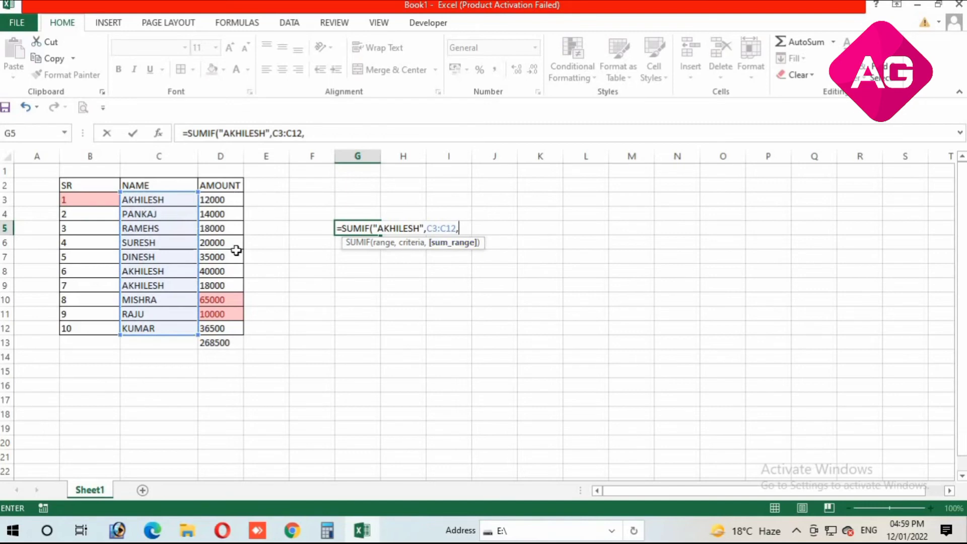
left_click_drag(212, 200, 221, 328)
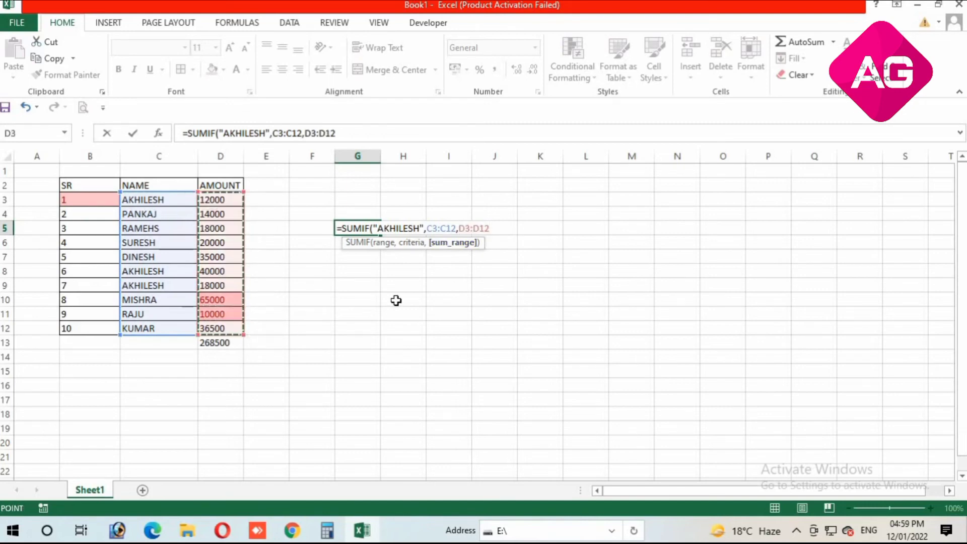
type(")")
key("Return")
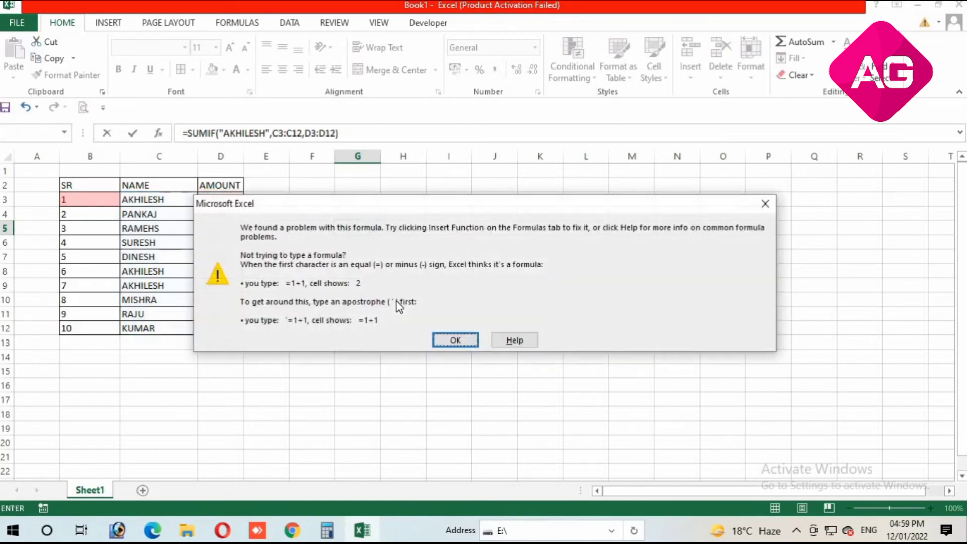
Dismiss the formula error and erase the faulty formula from G5
key("Return")
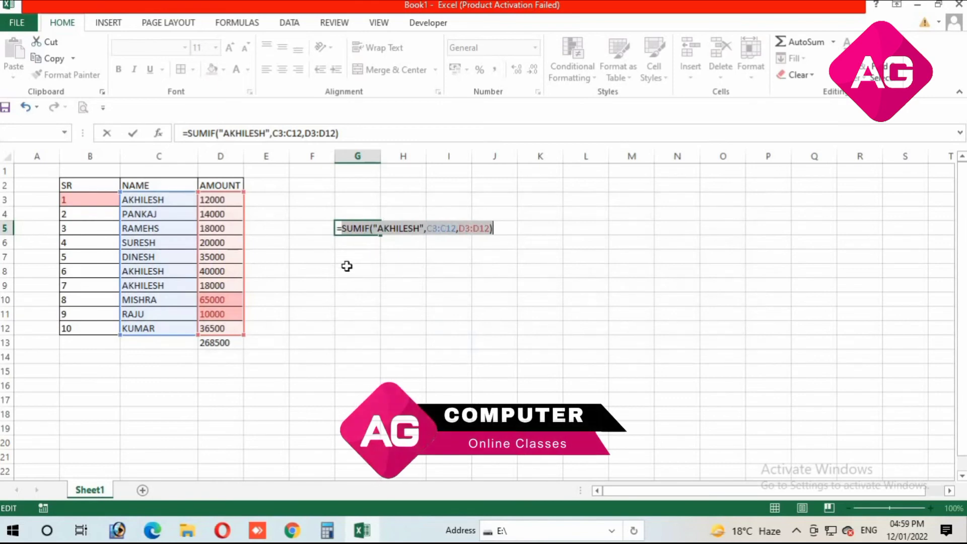
left_click(504, 225)
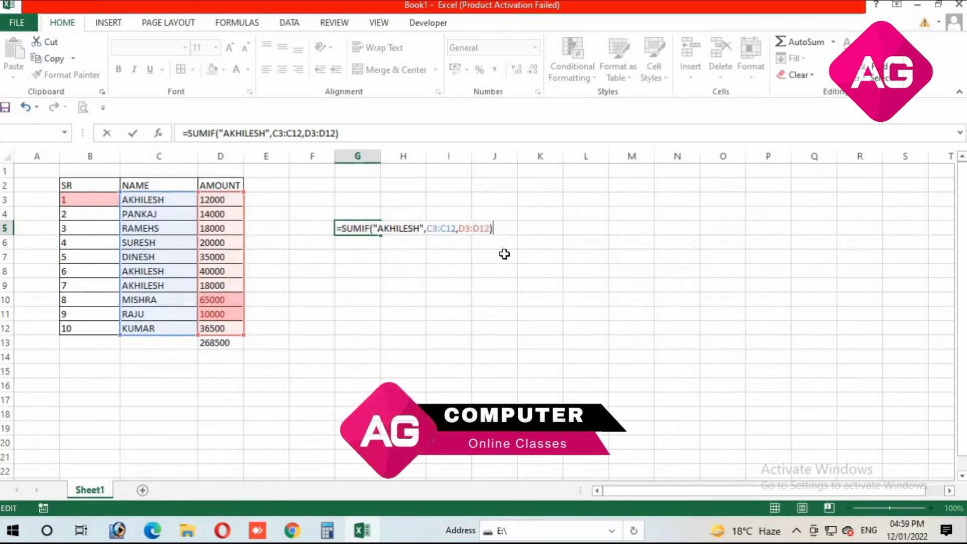
key("BackSpace")
key("BackSpace")
key("BackSpace")
key("BackSpace")
key("BackSpace")
key("BackSpace")
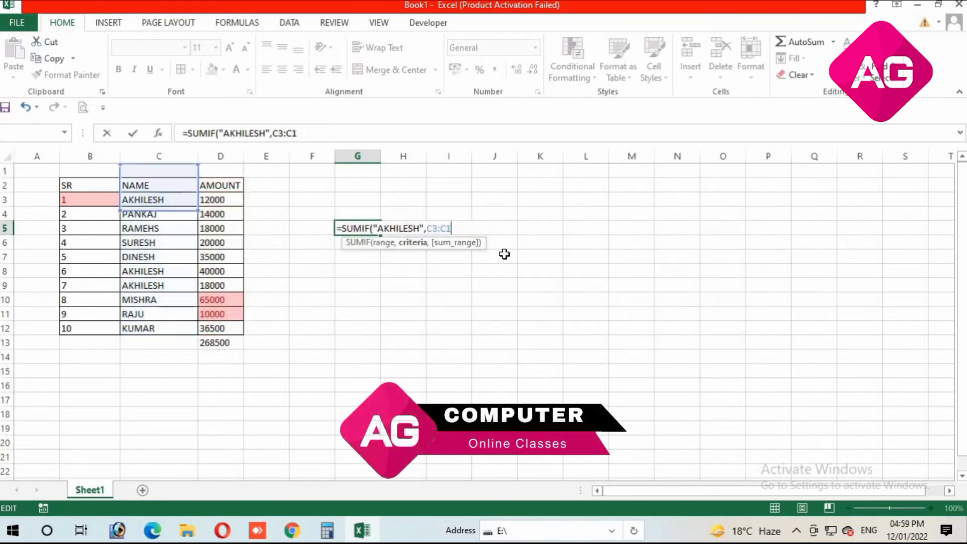
key("BackSpace")
key("BackSpace")
key("BackSpace")
key("BackSpace")
key("BackSpace")
key("BackSpace")
key("BackSpace")
key("BackSpace")
key("BackSpace")
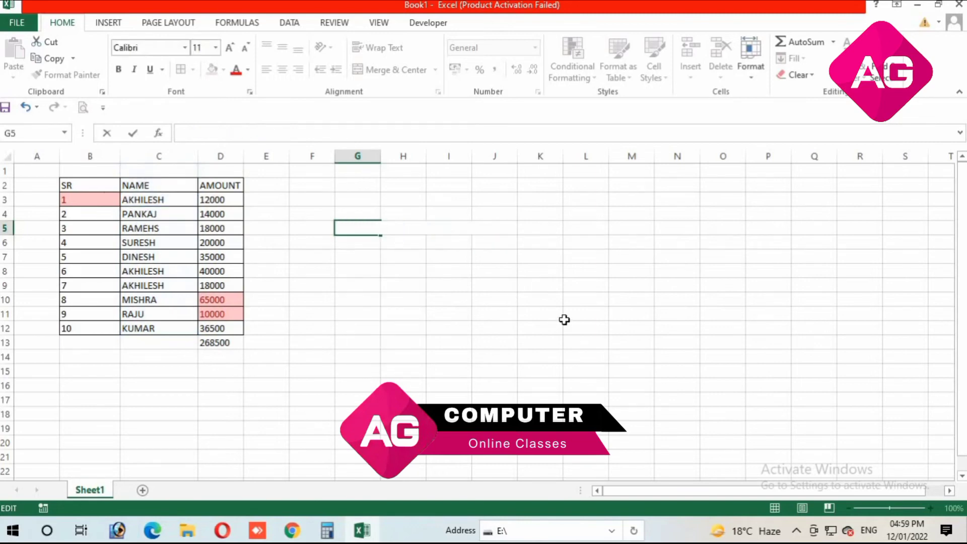
Enter =SUMIF(C3:C12,"AKHILESH",D3:D12) in G5, totalling AKHILESH's amounts as 70000
type("=SUMI")
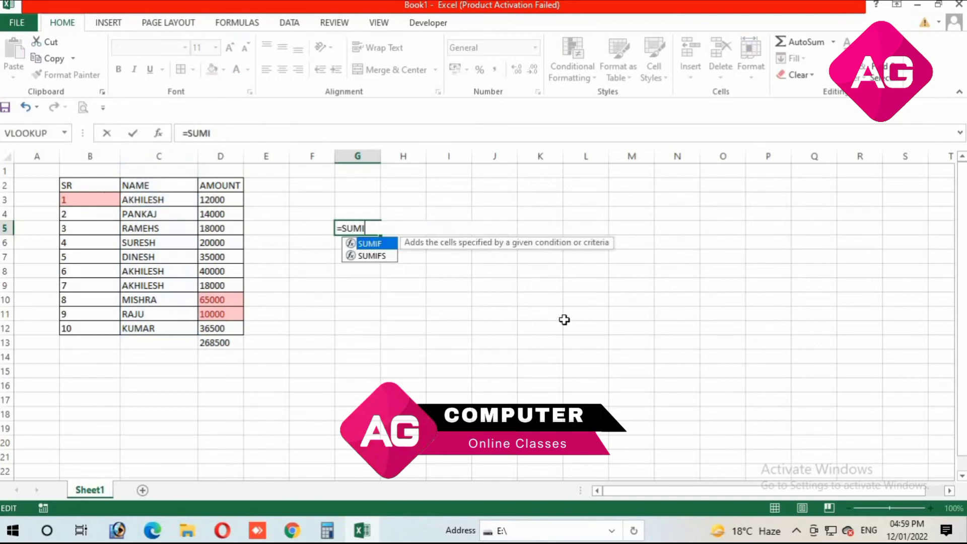
type("F(")
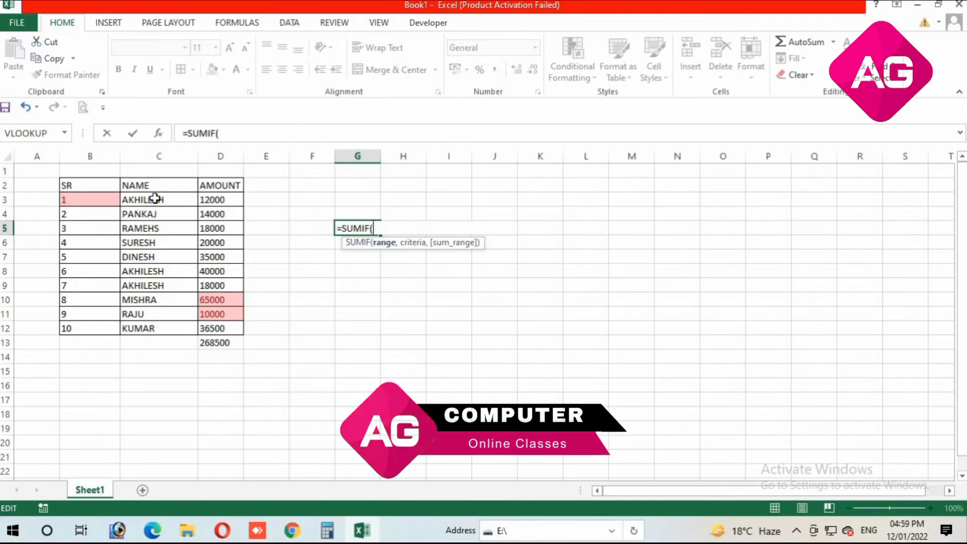
left_click_drag(147, 199, 157, 328)
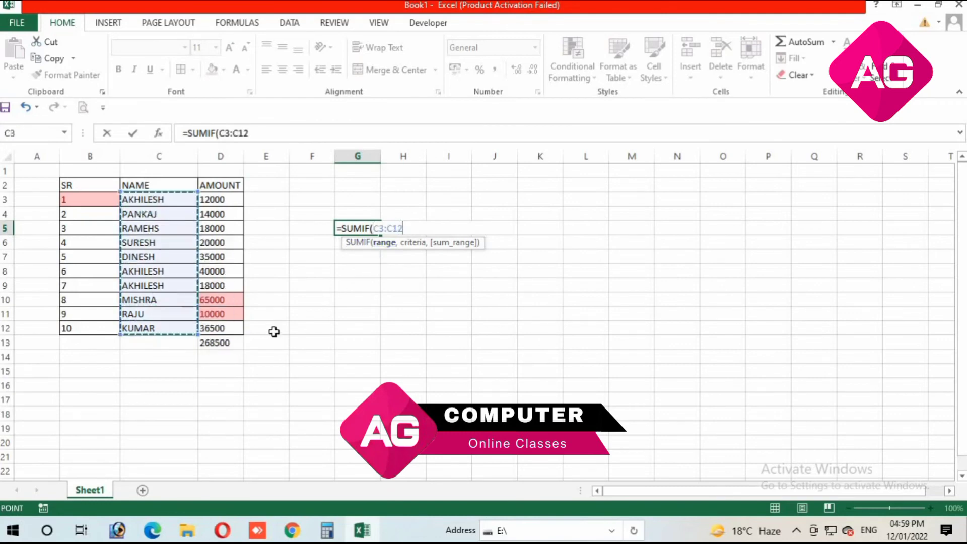
type(",\"AKHILESH")
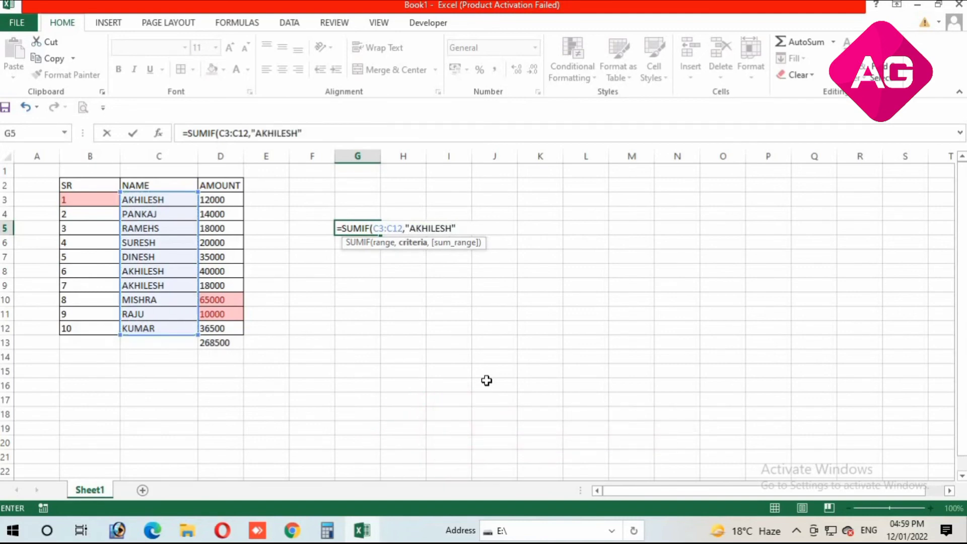
type(",")
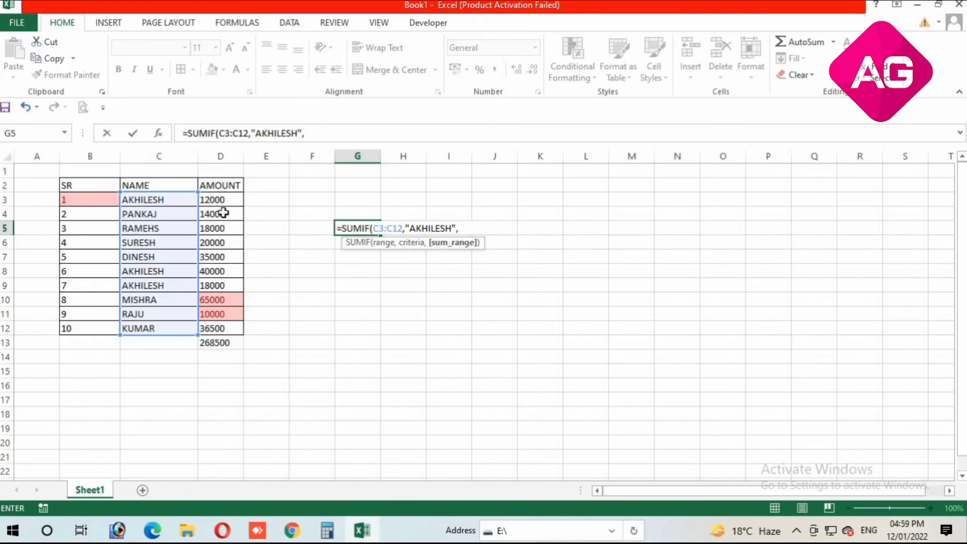
left_click_drag(222, 201, 222, 328)
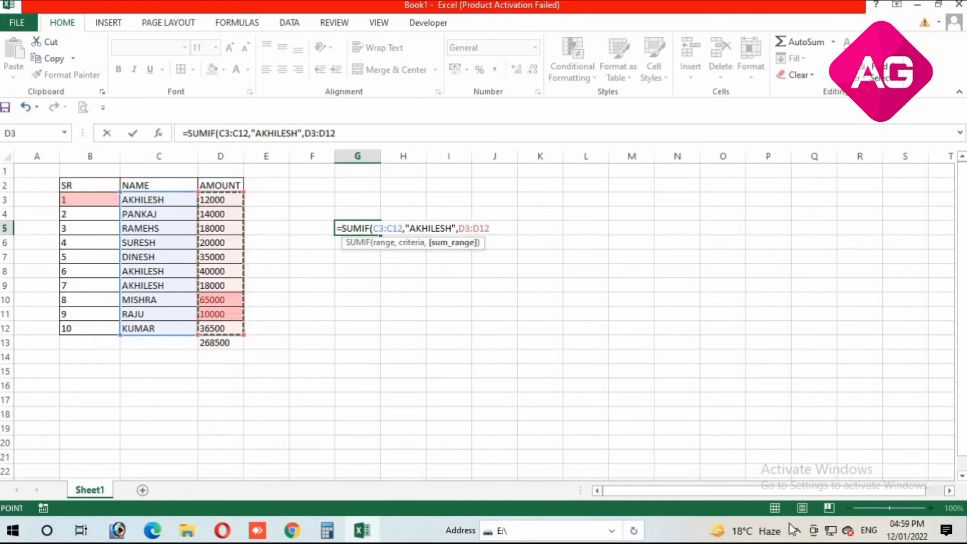
key("Return")
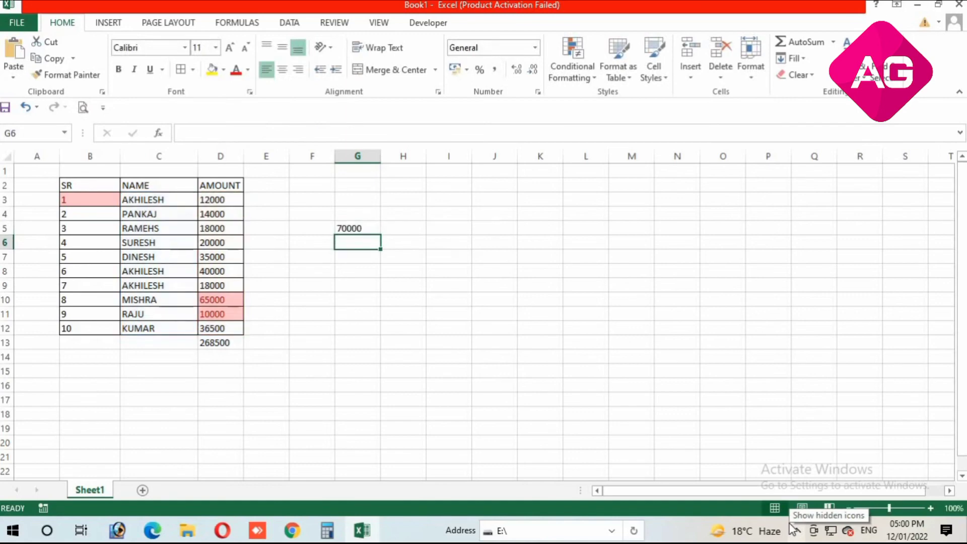
Enter =+D3+D8+D9 in F9 to confirm AKHILESH's 70000 total against G5
key("Up")
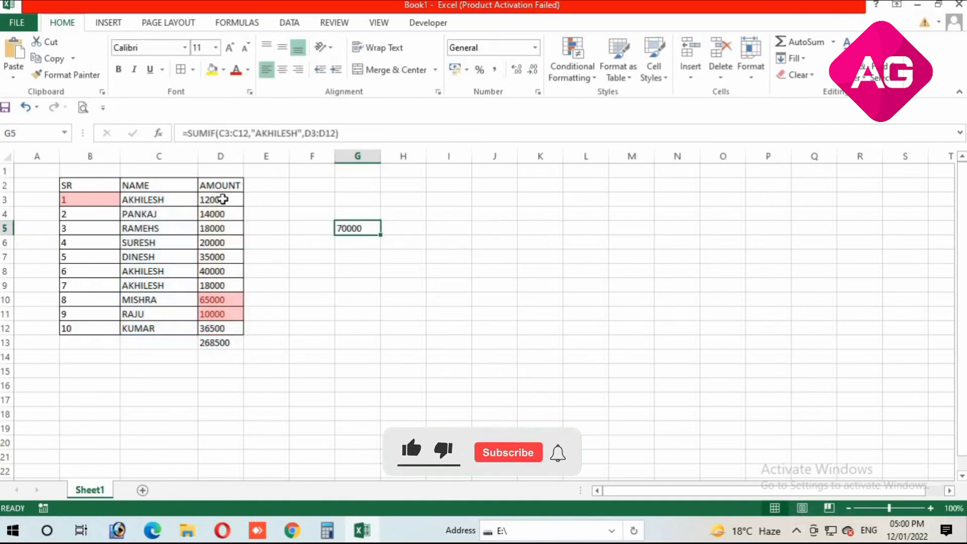
left_click(292, 288)
type("+")
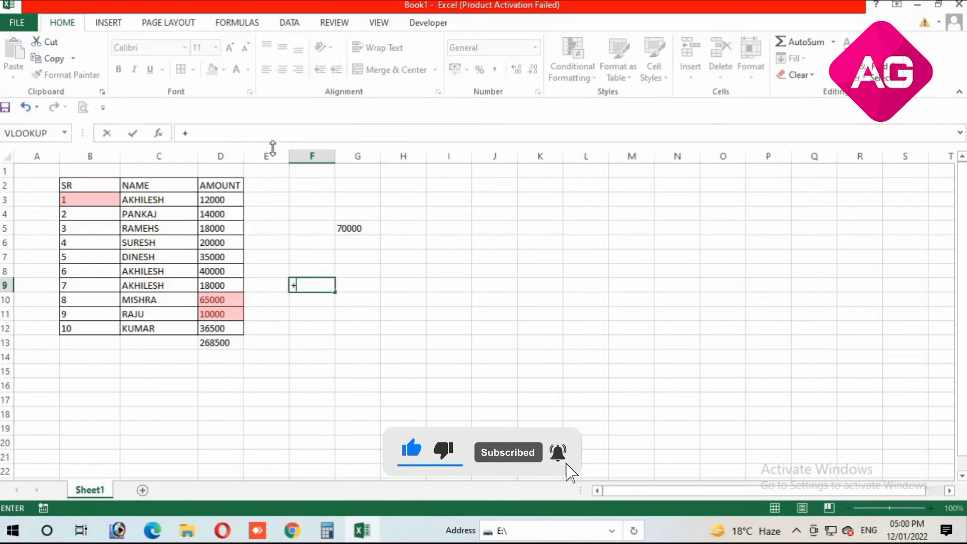
left_click(216, 201)
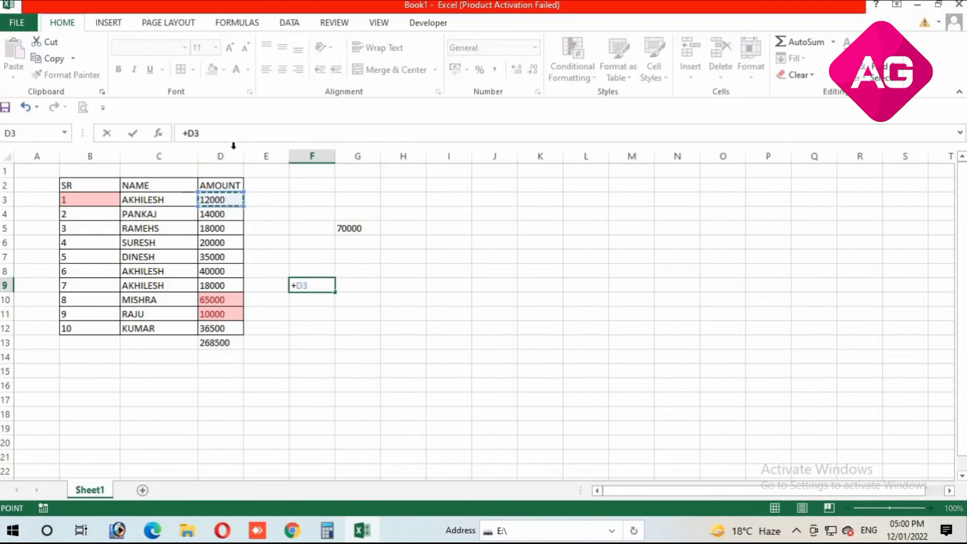
type("+")
left_click(222, 272)
type("+D8+")
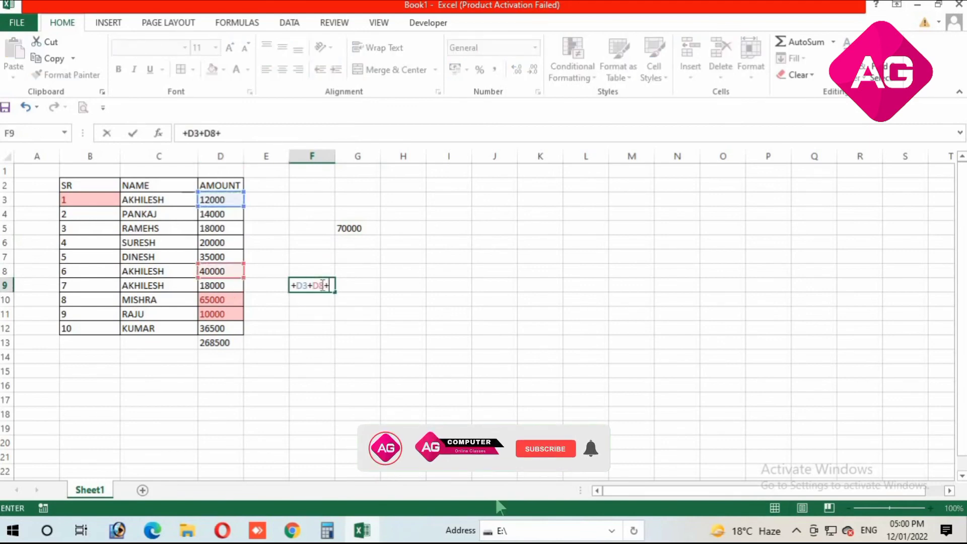
left_click(221, 286)
key("Return")
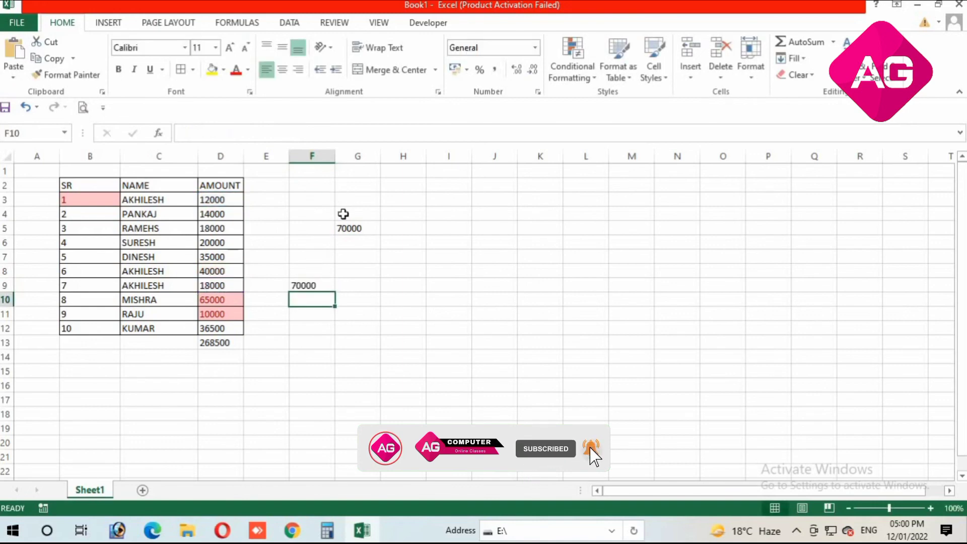
left_click(337, 232)
left_click(311, 282)
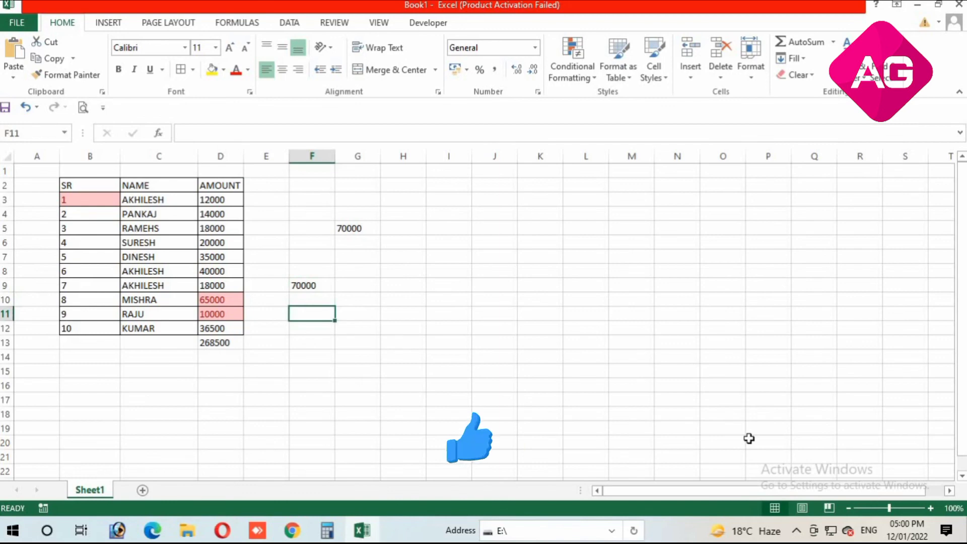
Enter a SUMIF over C3:C12 for "PANKAJ" summing D3:D12 in F11, returning 14000
type("=SUM")
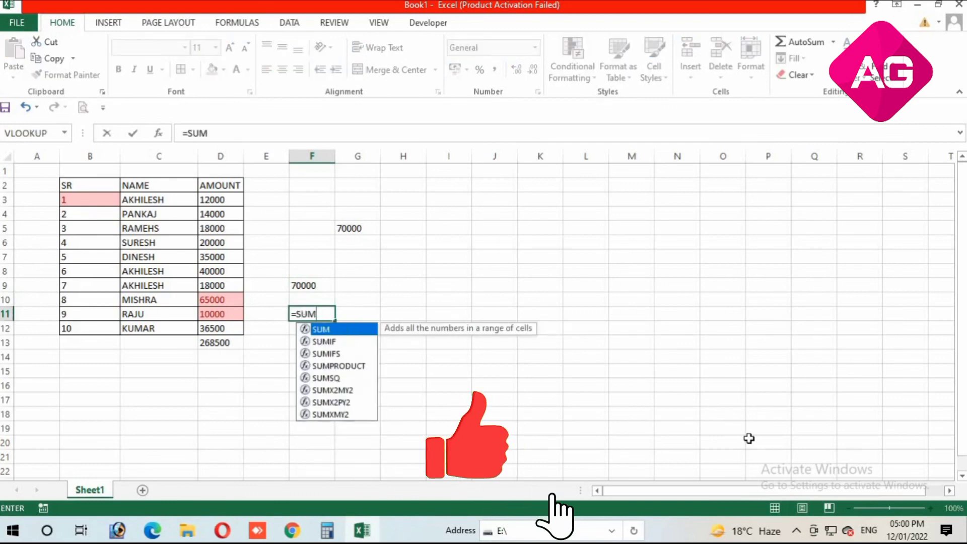
type("IF(")
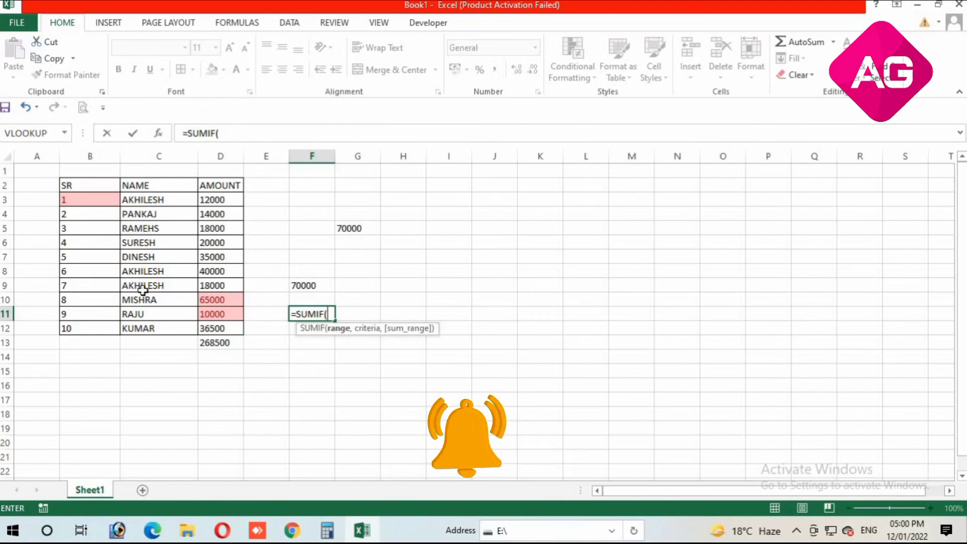
left_click_drag(144, 200, 141, 328)
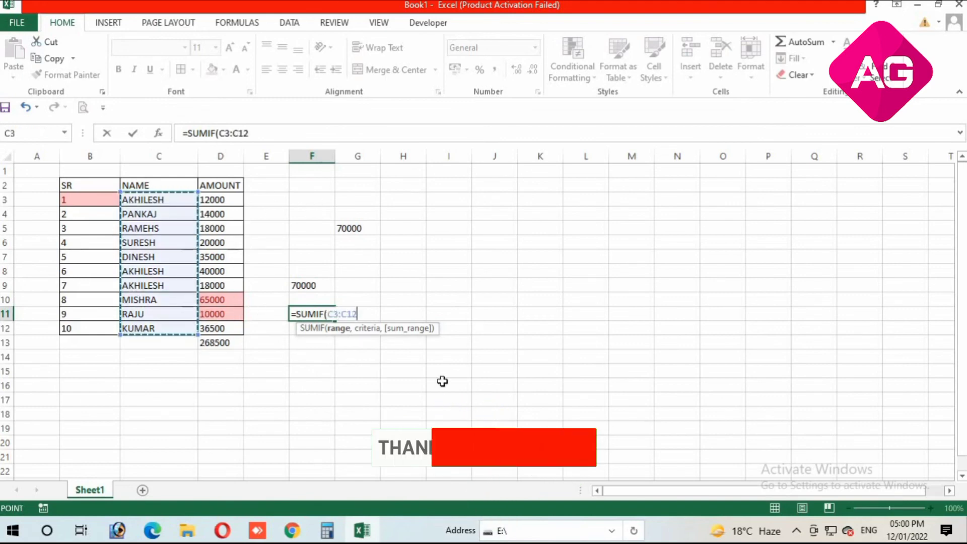
type(",\"PANKAJ")
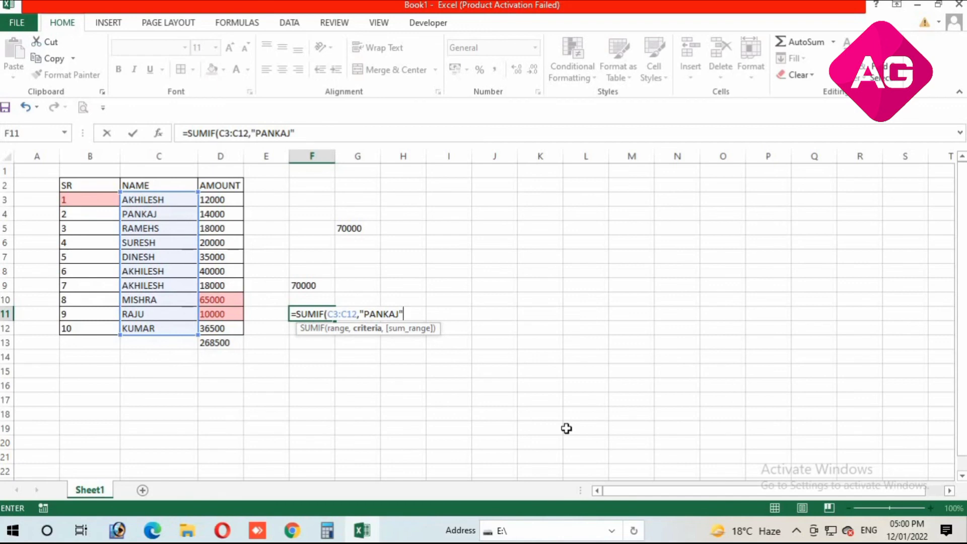
type(",")
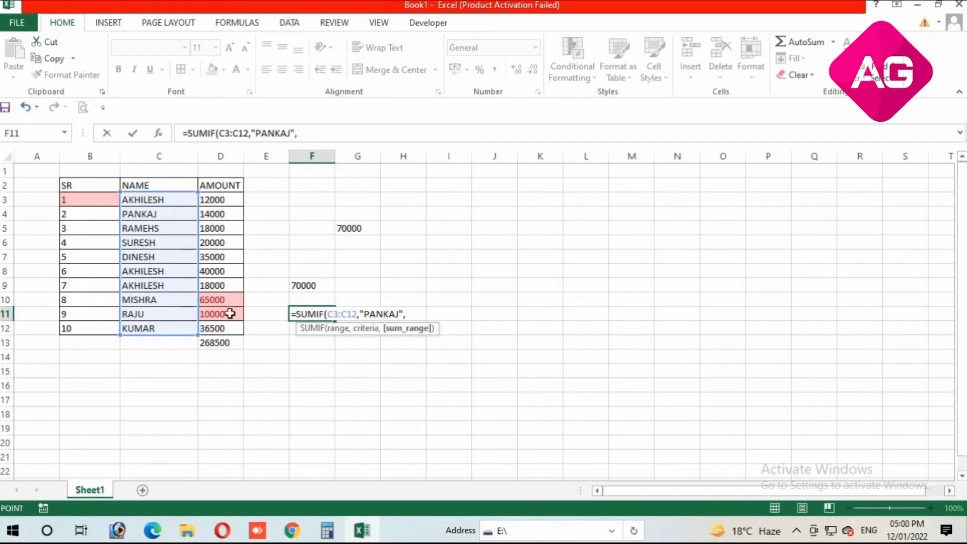
left_click_drag(230, 314, 230, 328)
key("Return")
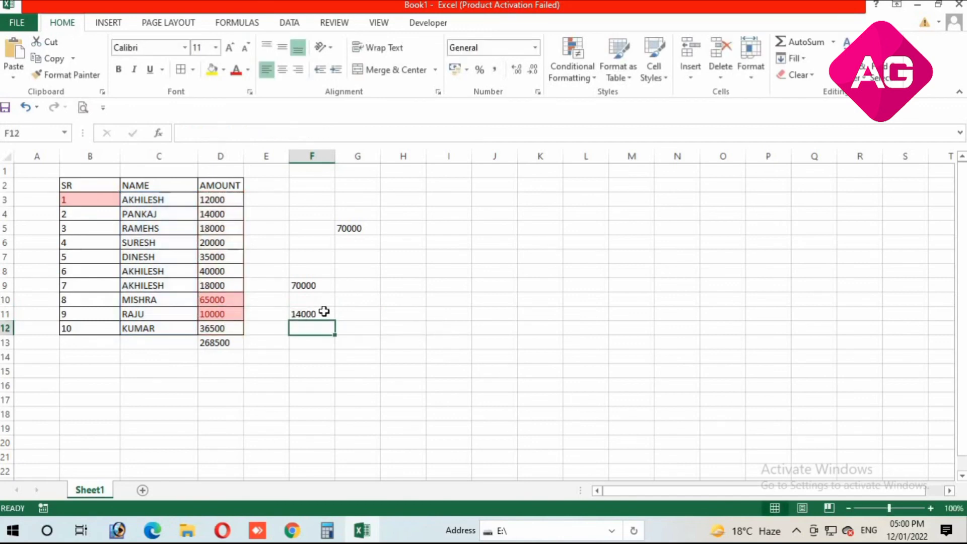
Compare F11's result with PANKAJ's 14000 amount in D4
left_click(324, 314)
left_click(177, 221)
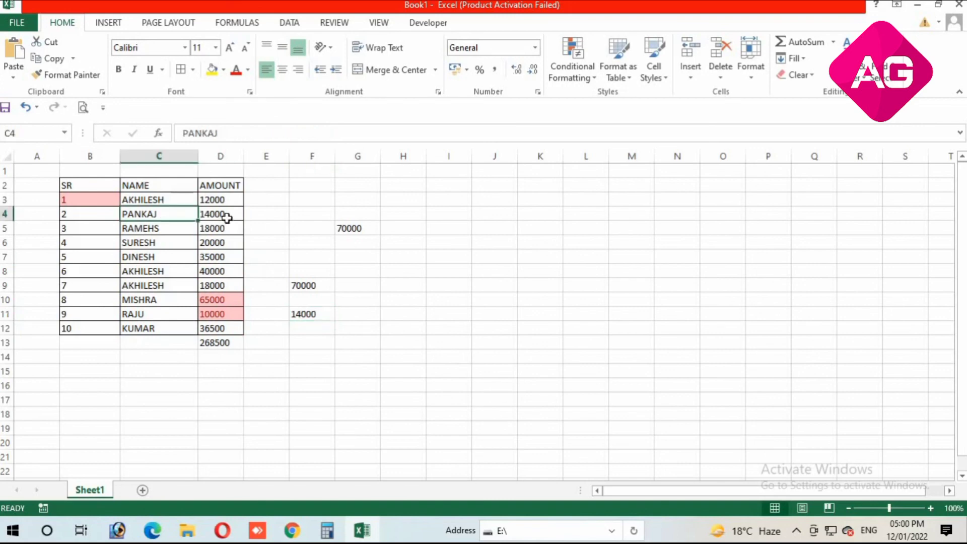
key("Right")
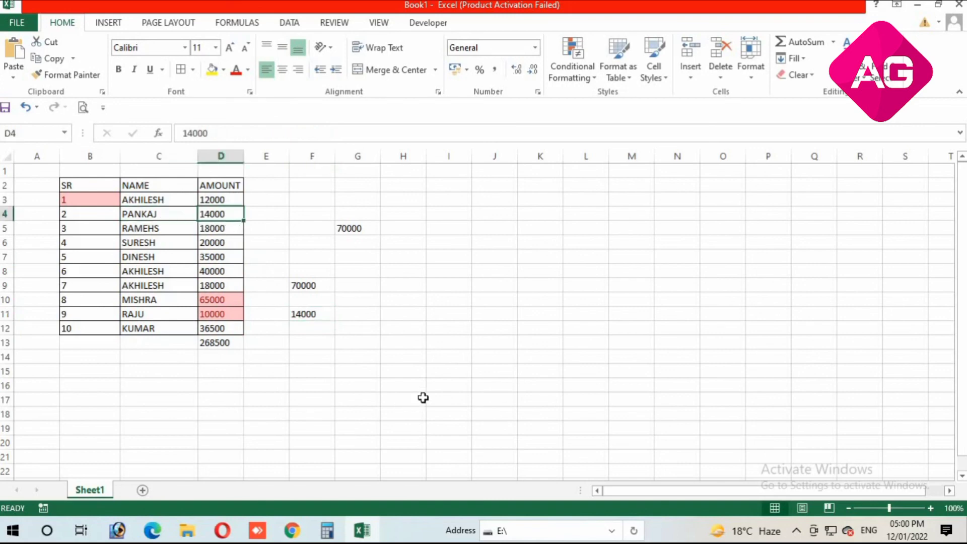